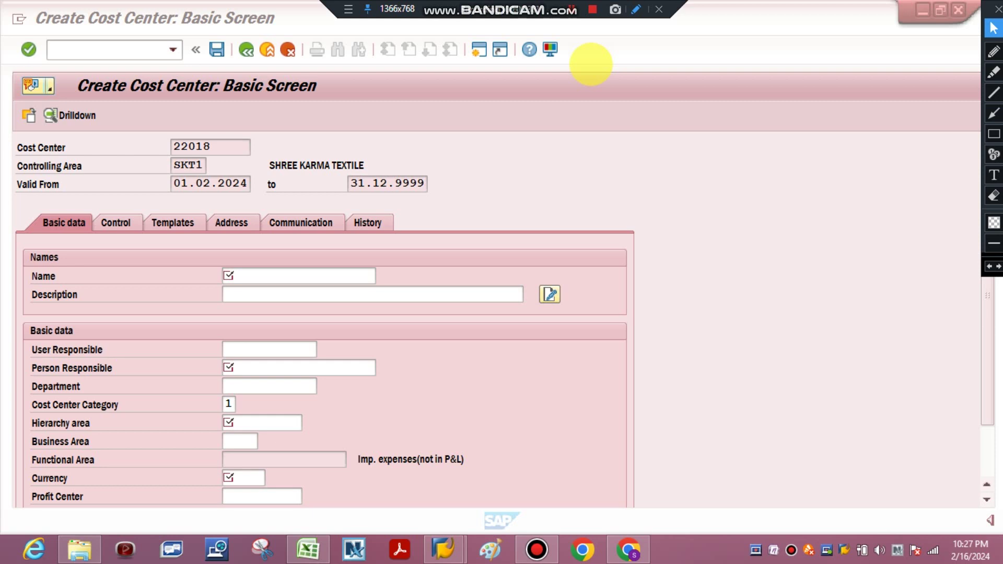
- Exit cost center 22018 maintenance without saving and return to the initial cost center creation screen
left_click(307, 548)
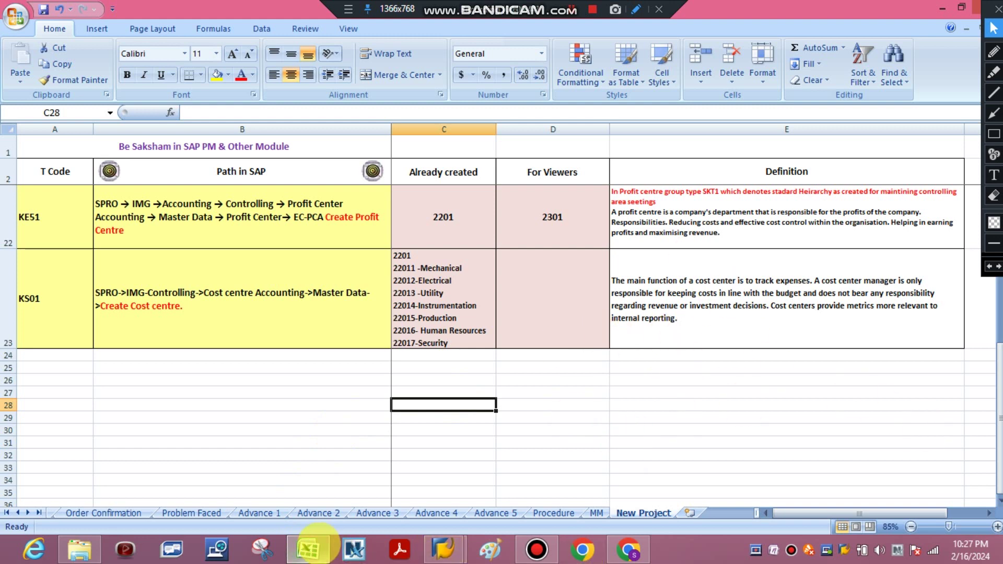
left_click(312, 547)
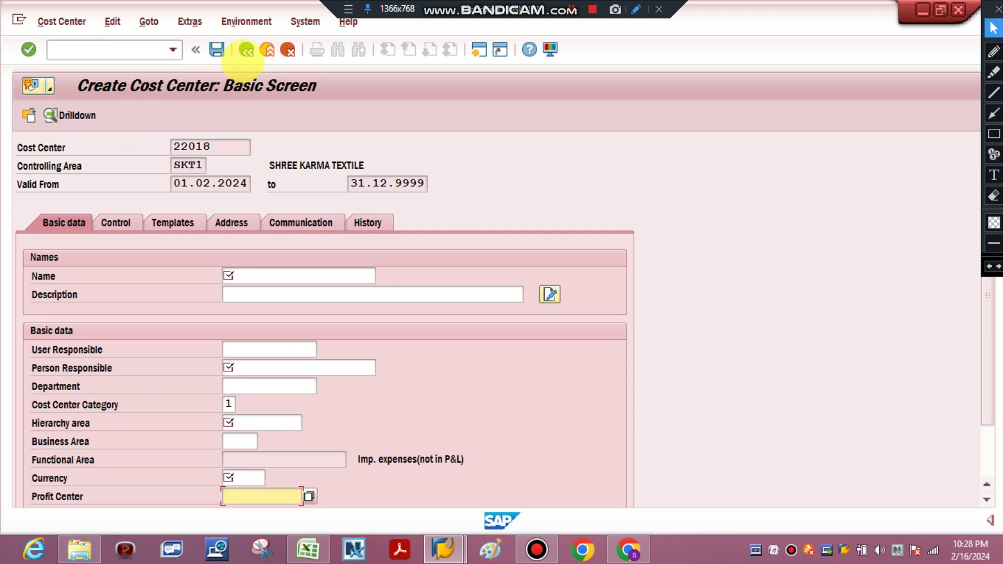
left_click(245, 49)
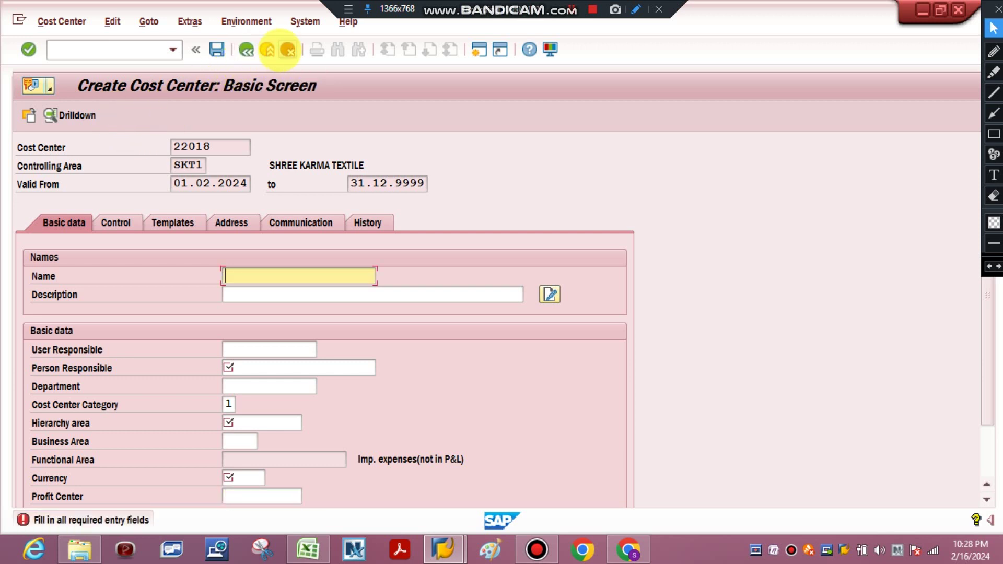
left_click(287, 50)
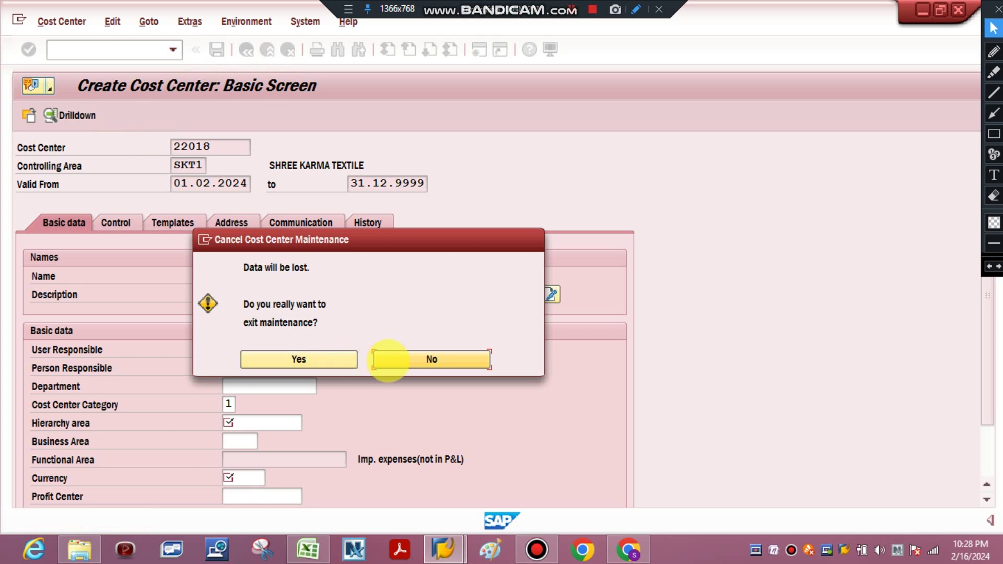
left_click(391, 359)
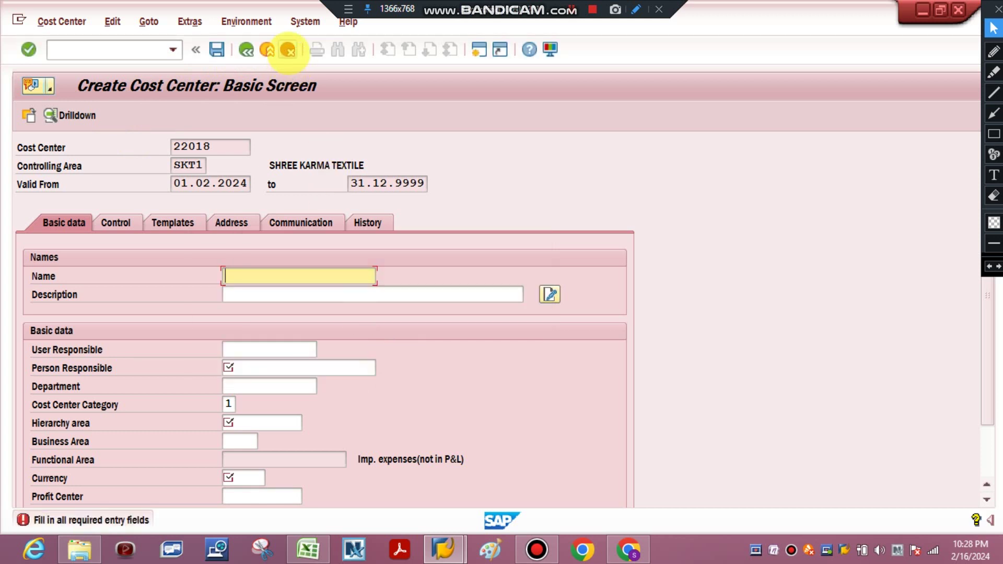
left_click(287, 49)
left_click(313, 358)
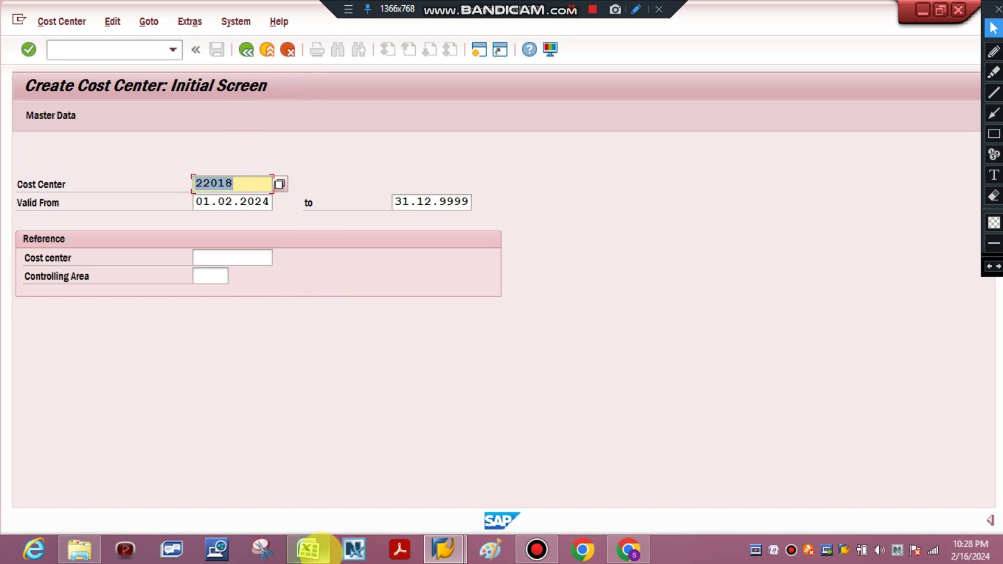
- Switch to the Excel workbook and review the SAP paths for company code, plant, plant assignment and storage location on the New Project sheet
left_click(308, 549)
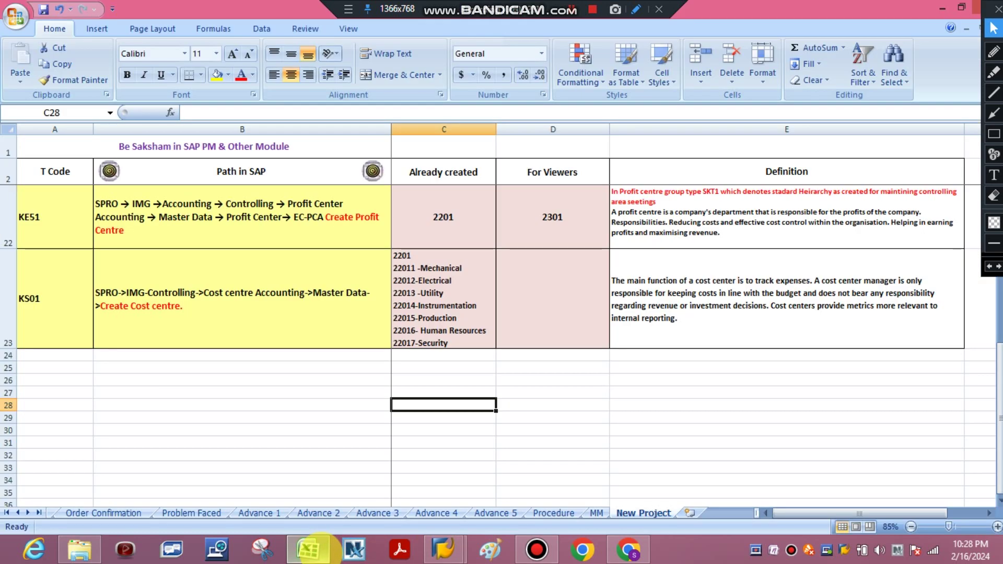
left_click(279, 293)
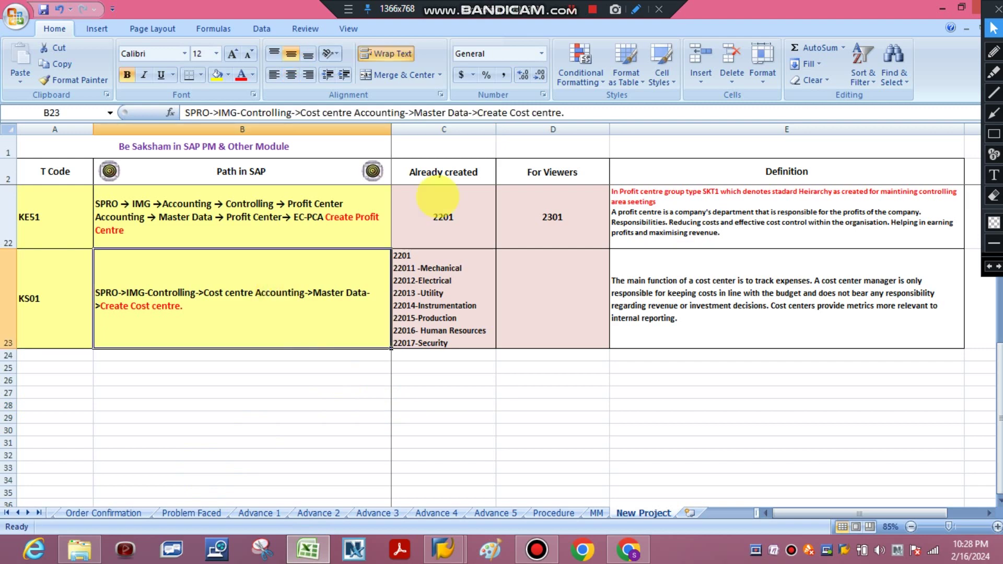
left_click_drag(999, 418, 972, 149)
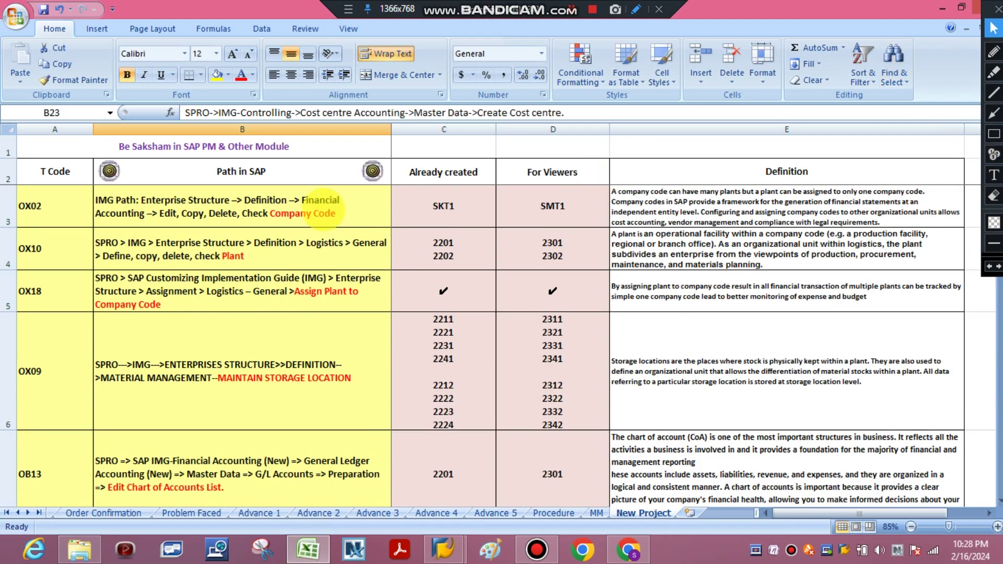
left_click(281, 201)
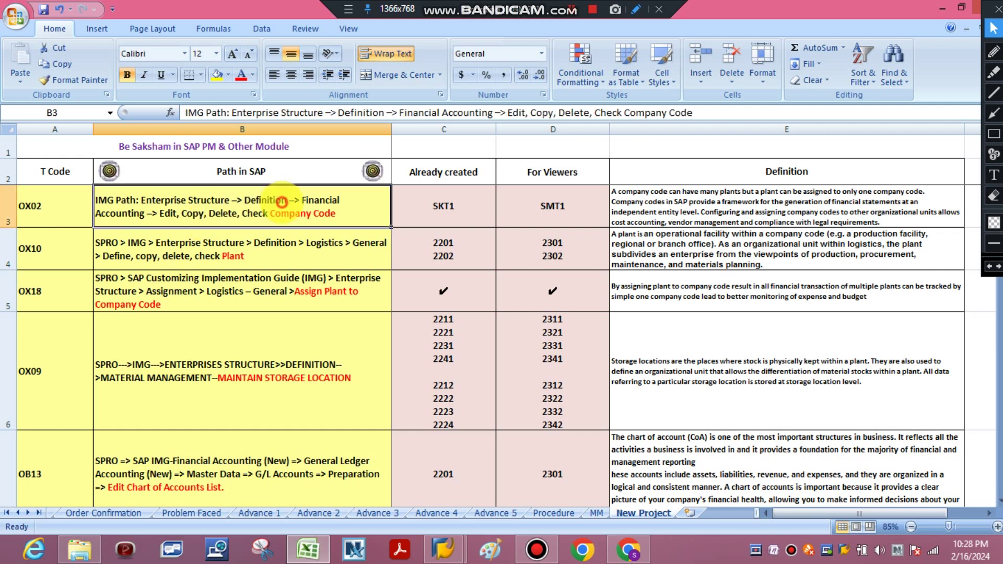
left_click_drag(282, 201, 279, 288)
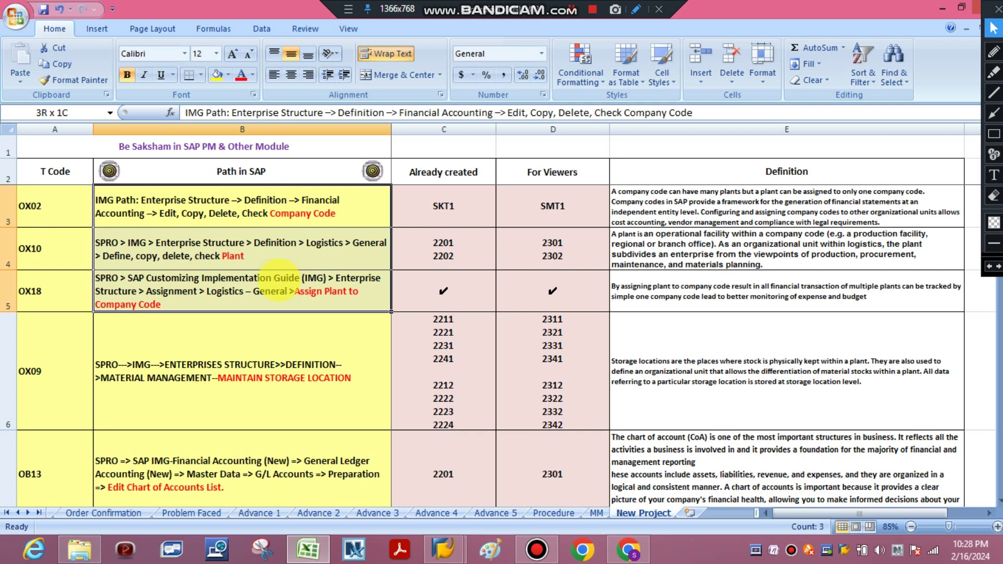
left_click_drag(278, 288, 274, 351)
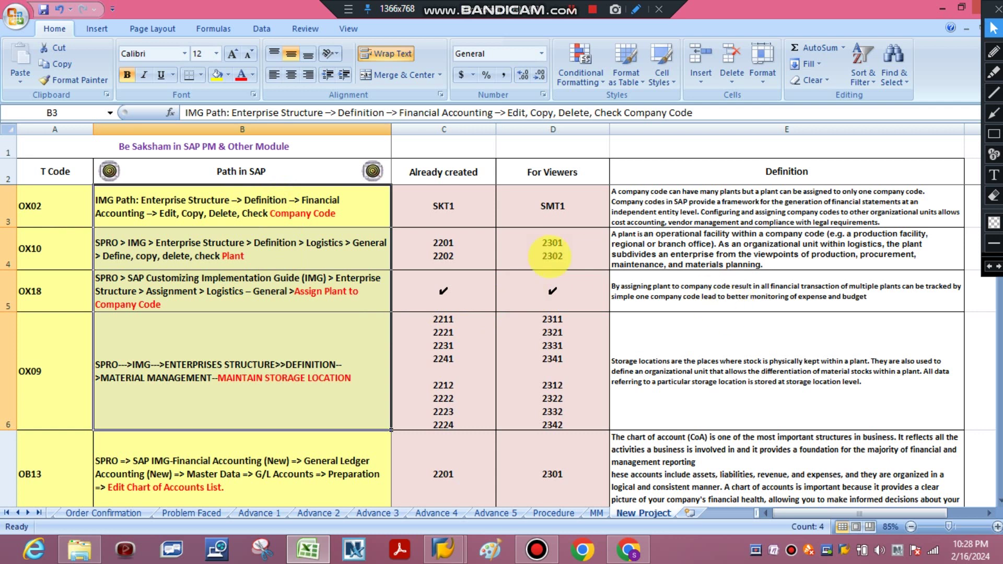
left_click(475, 296)
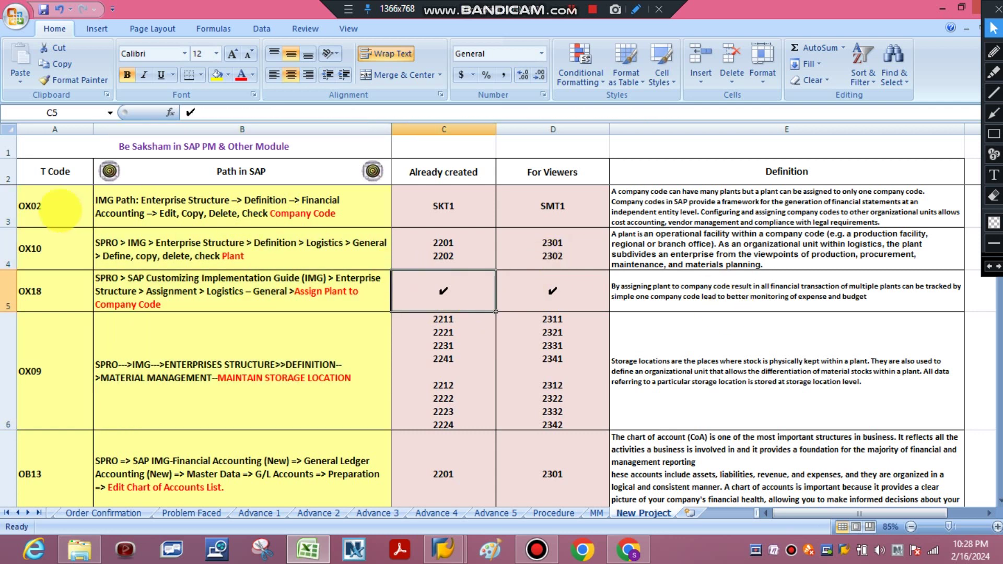
left_click_drag(240, 206, 316, 413)
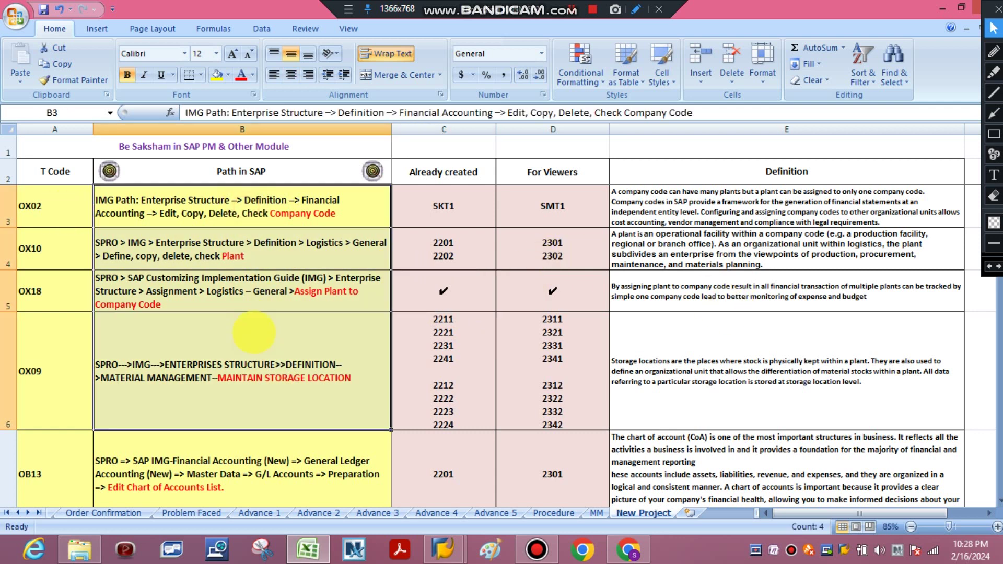
- Review the SAP paths for the chart of accounts, its company code assignment and the default fiscal year
left_click_drag(331, 452, 321, 349)
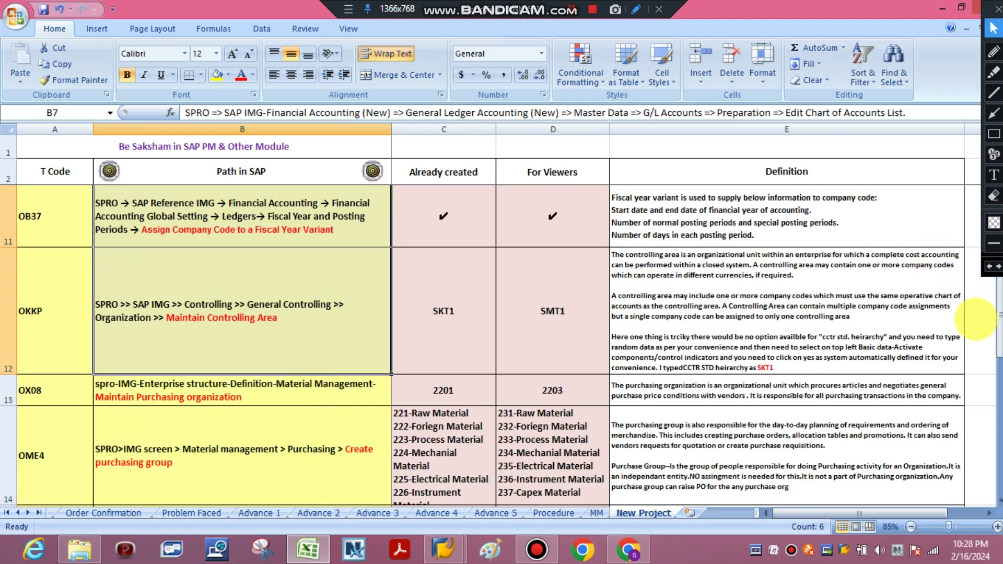
left_click_drag(997, 319, 982, 233)
left_click(978, 233)
left_click(252, 352)
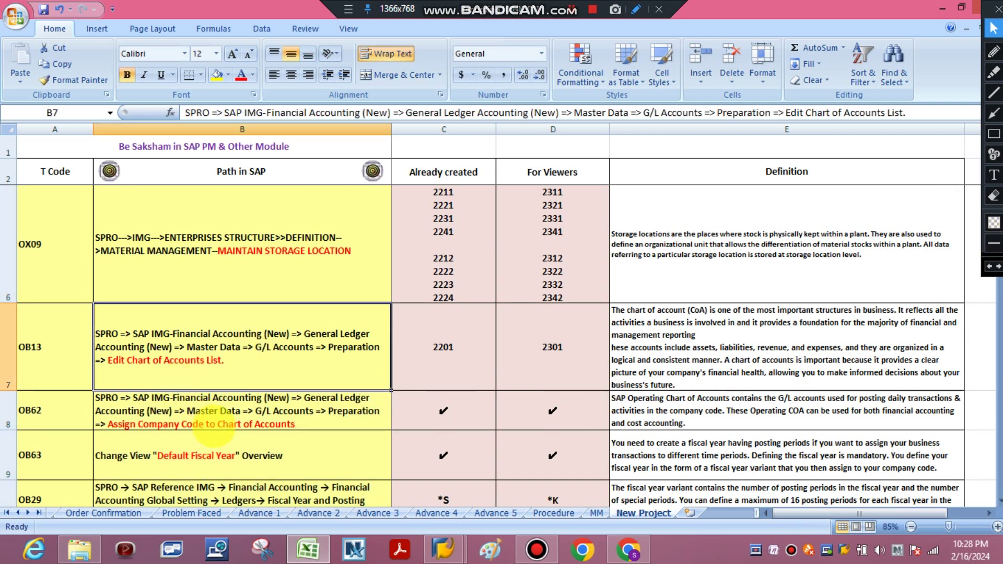
left_click(203, 424)
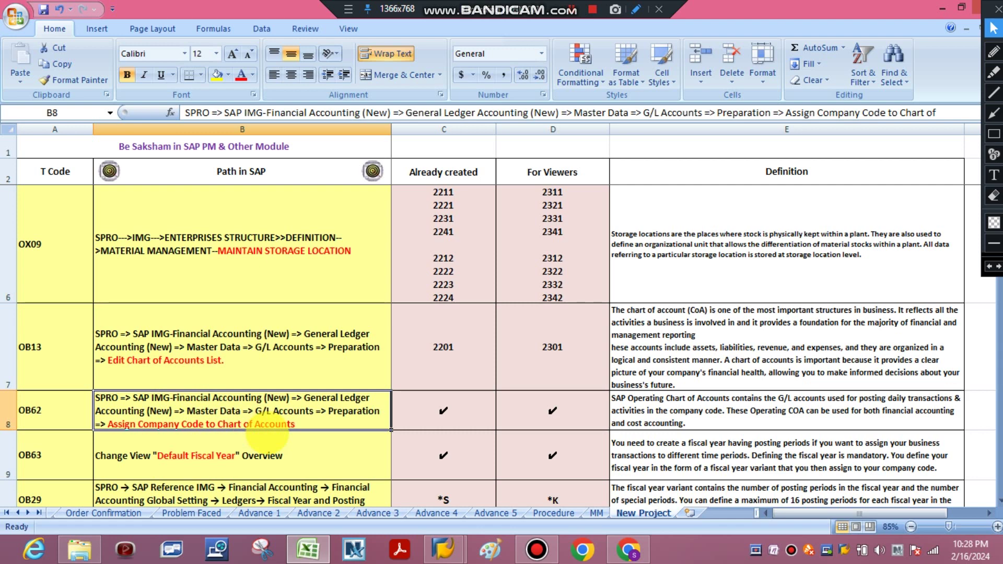
left_click(275, 460)
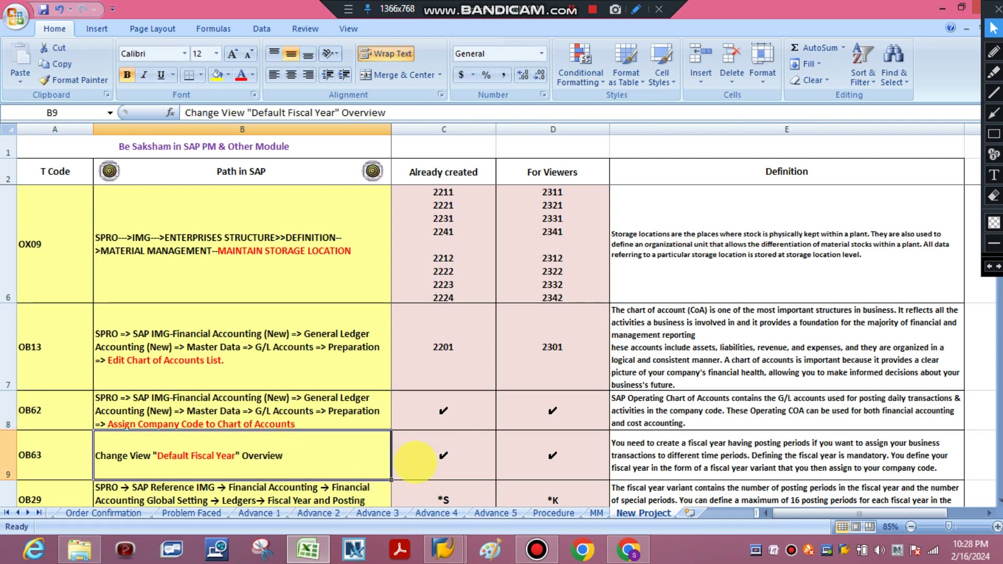
- Review the SAP paths for maintaining the fiscal year variant, assigning it to the company code and maintaining the controlling area
left_click(998, 500)
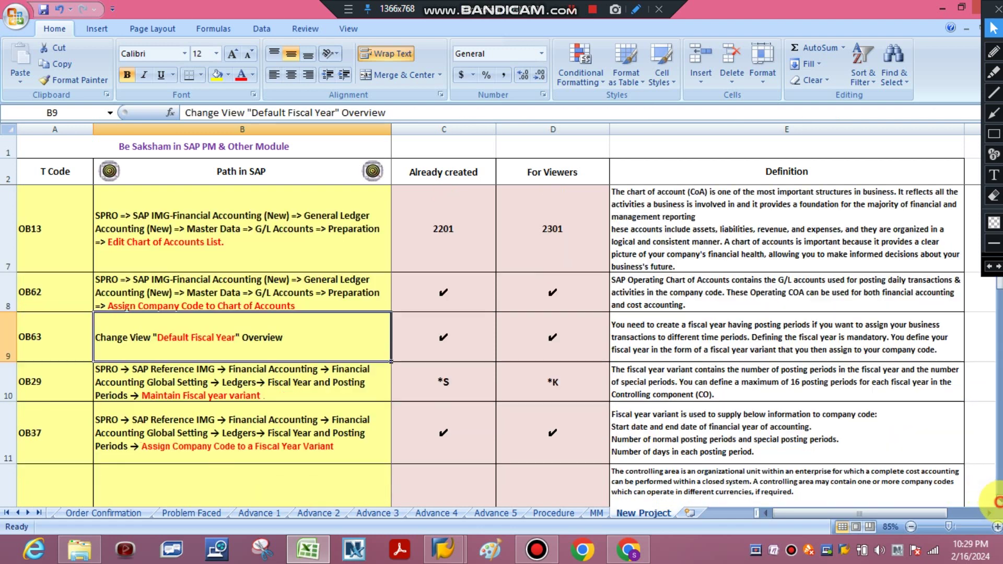
double_click(998, 501)
left_click(280, 257)
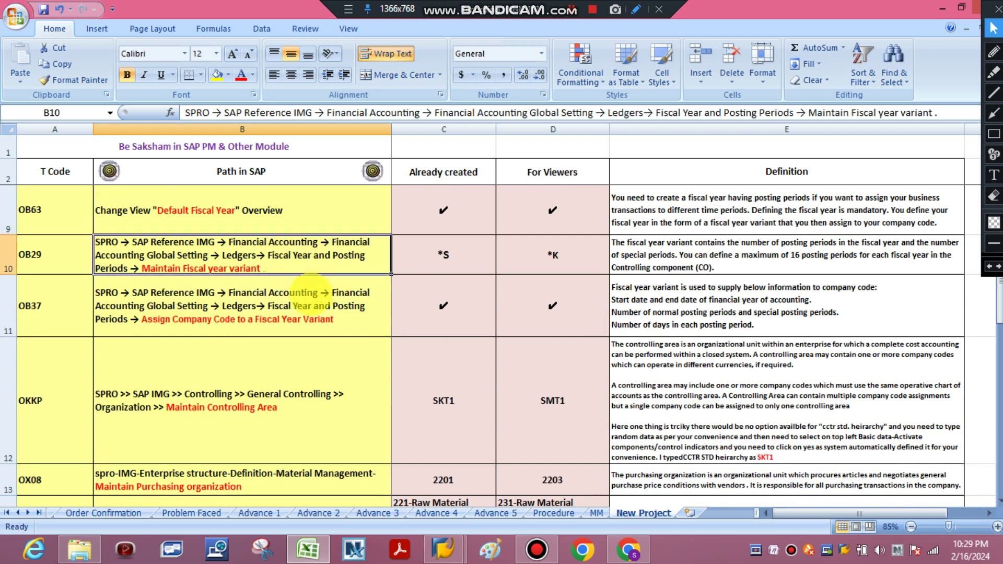
left_click(314, 302)
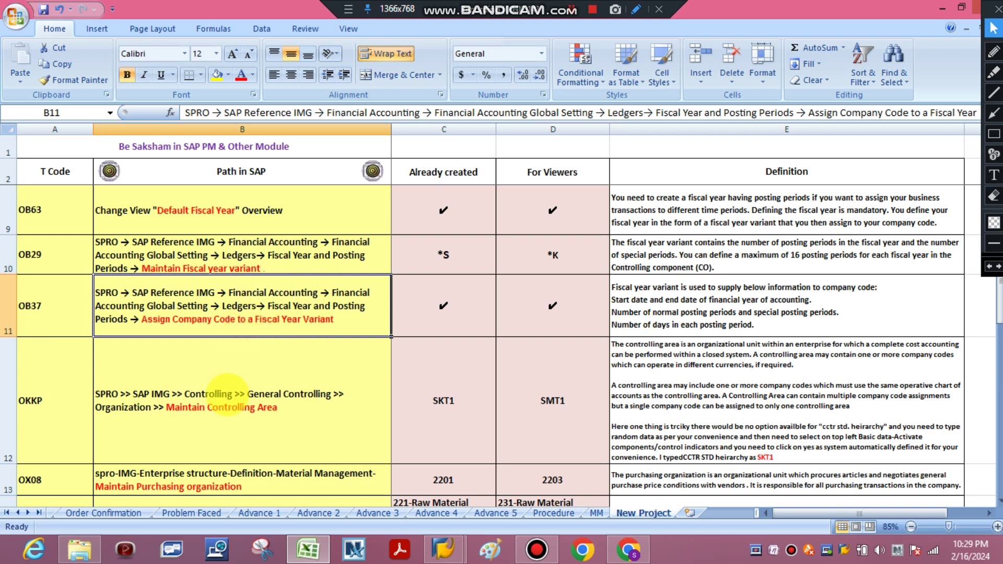
left_click(227, 395)
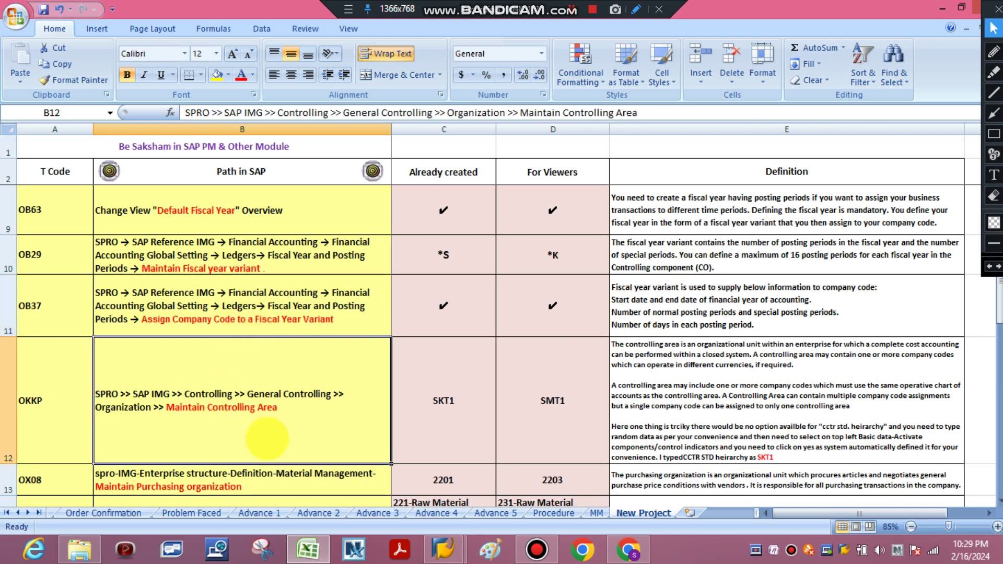
- Review the SAP paths for the purchasing organization, purchasing group, company code and plant assignments, and business area
left_click(329, 475)
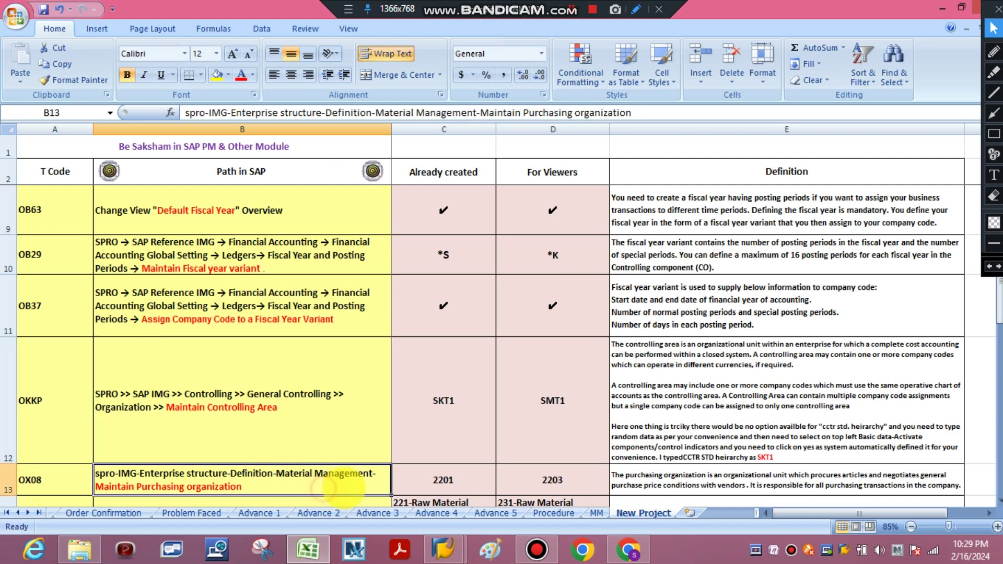
scroll(992, 494, "down", 4)
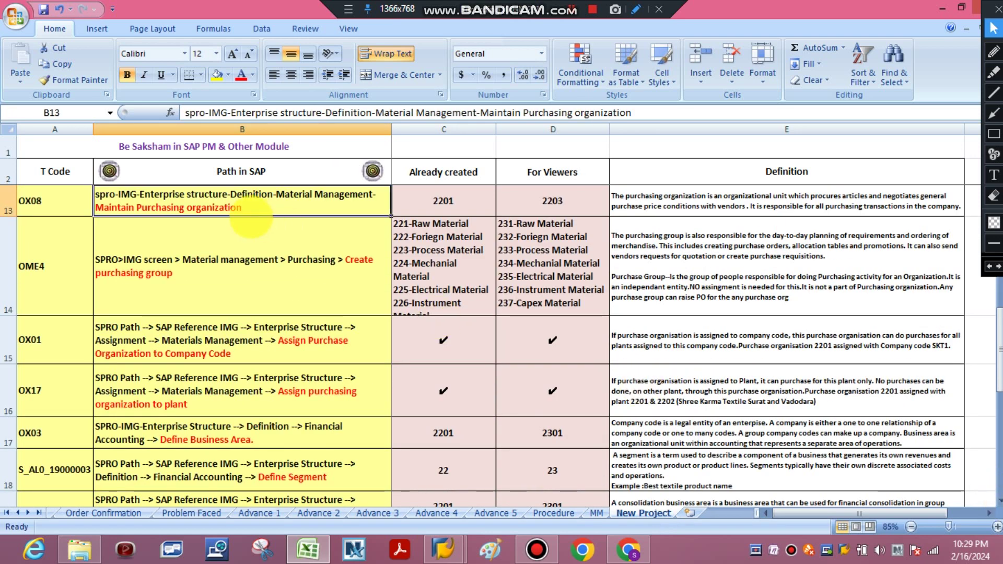
left_click(251, 209)
left_click_drag(250, 210, 239, 320)
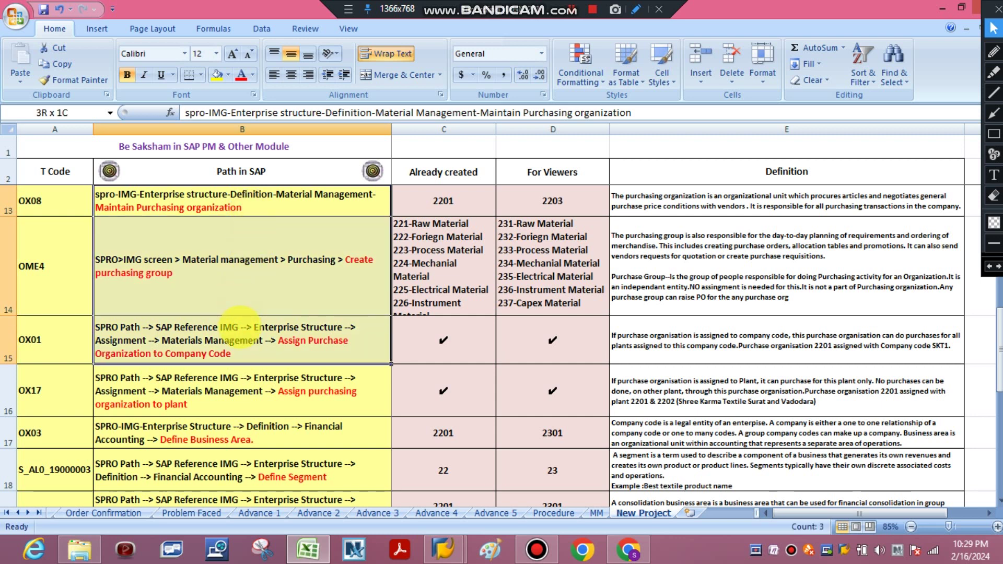
left_click_drag(240, 325, 239, 382)
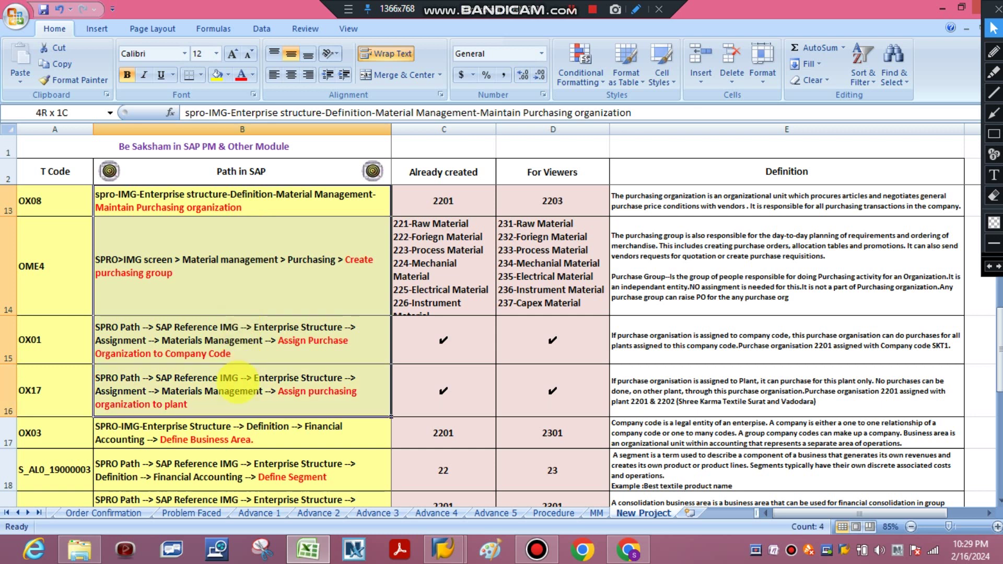
left_click_drag(237, 386, 232, 418)
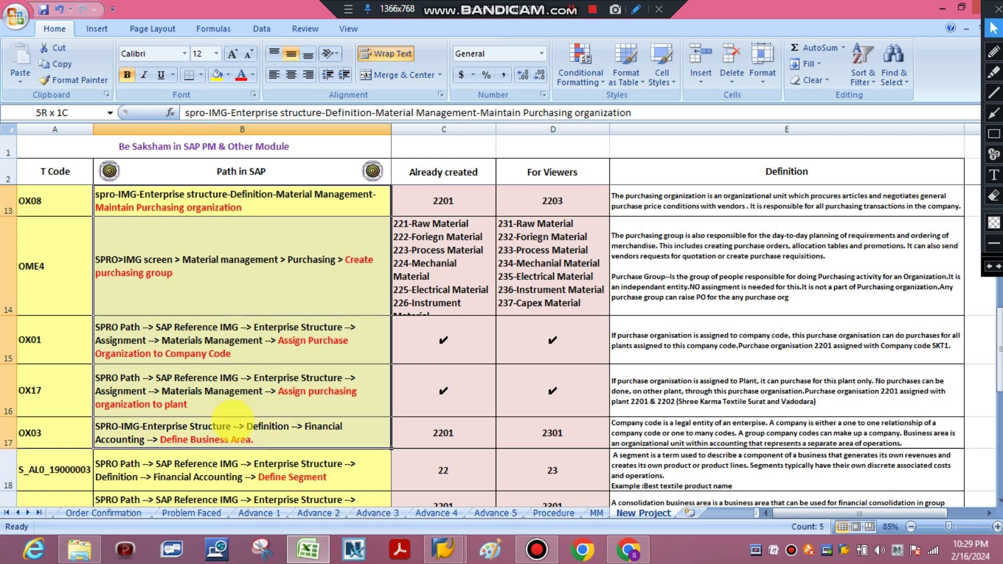
left_click_drag(232, 413, 232, 412)
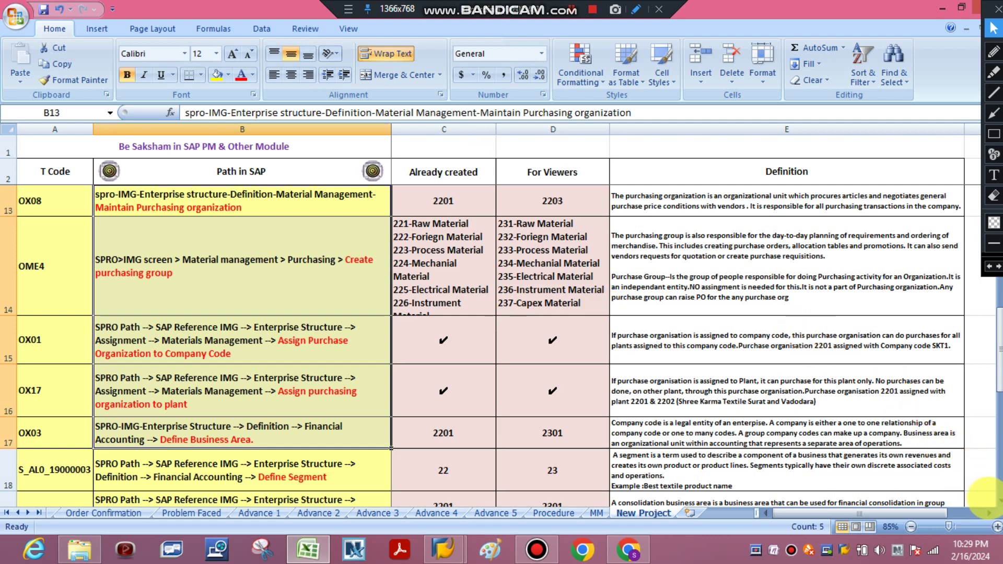
- Review the SAP paths for the segment, consolidation business area, profit center group, controlling area settings and profit centre creation
left_click(998, 500)
left_click(998, 500)
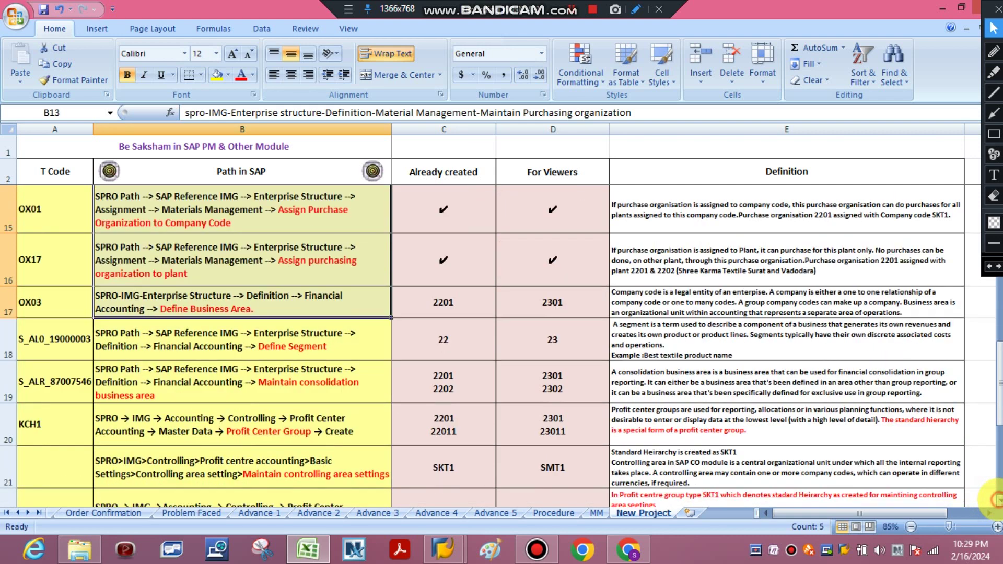
left_click(997, 500)
left_click(997, 500)
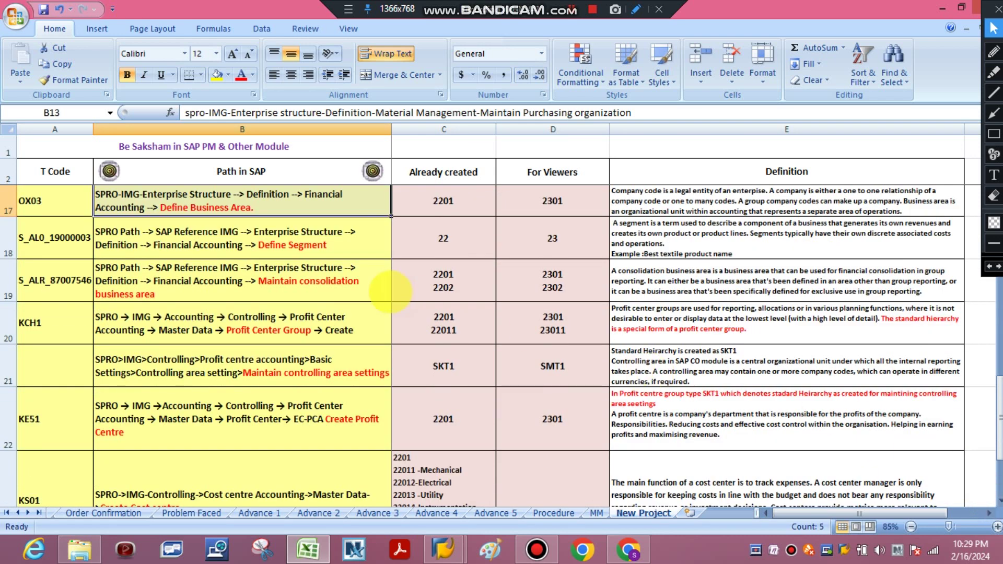
left_click(332, 250)
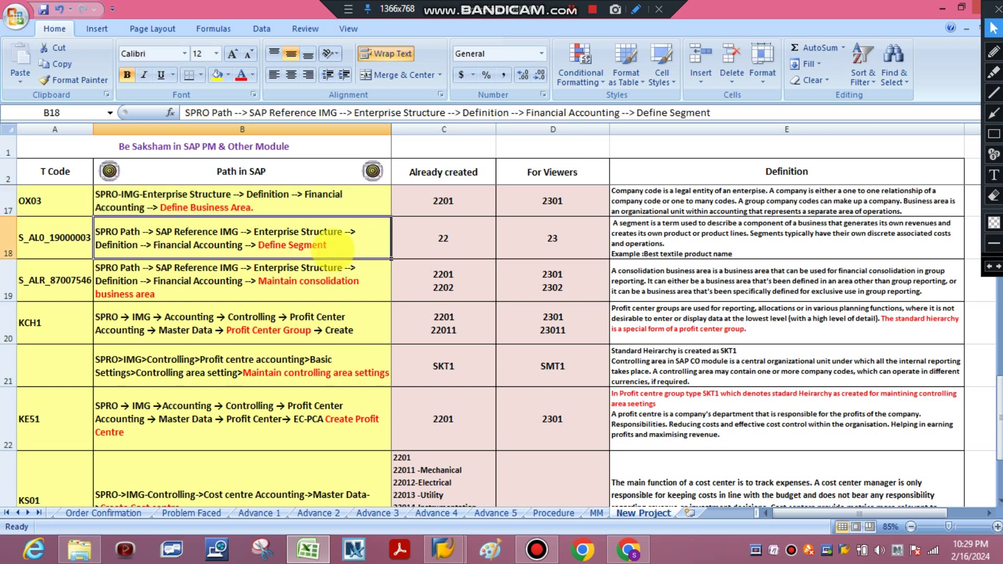
left_click_drag(332, 250, 297, 412)
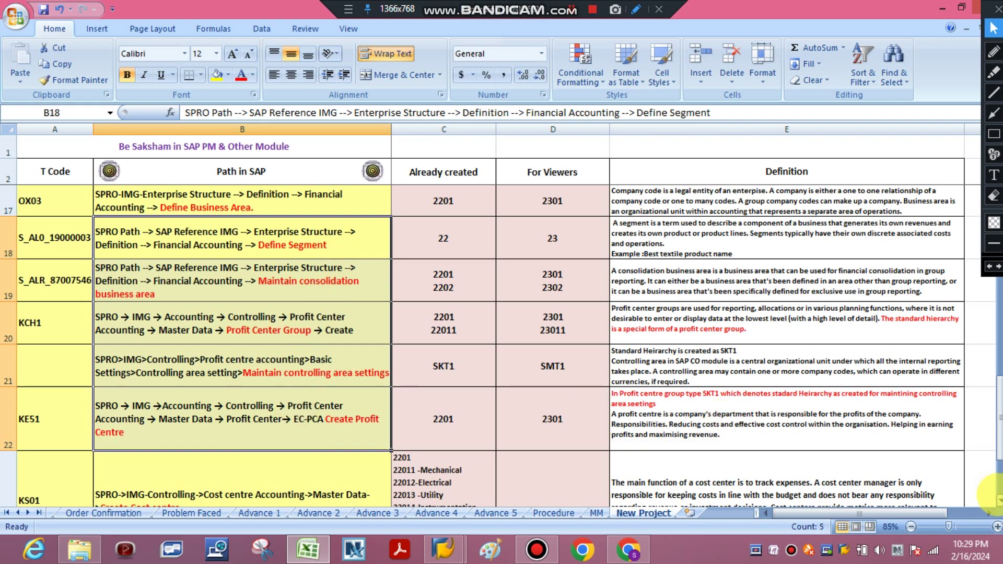
- Examine the KS01 row with the cost centre creation path, comparing it with the profit centre row above
left_click(996, 499)
left_click(996, 499)
left_click(997, 499)
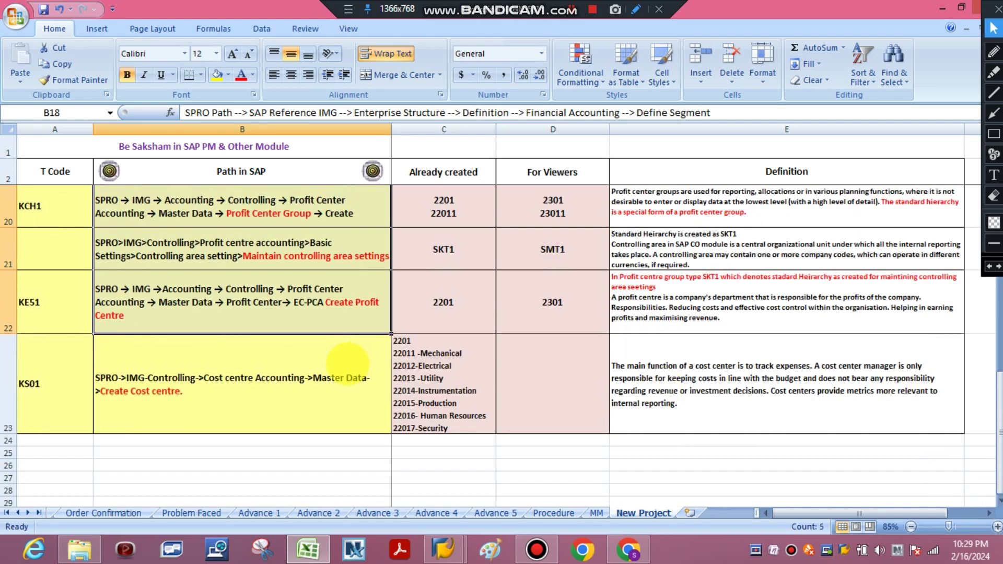
left_click(347, 363)
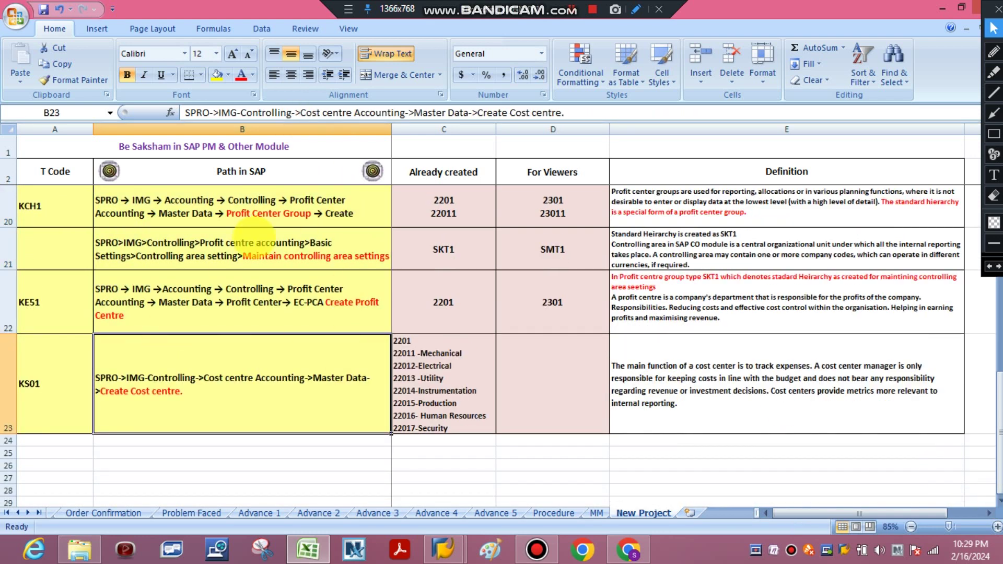
left_click(253, 284)
left_click(236, 391)
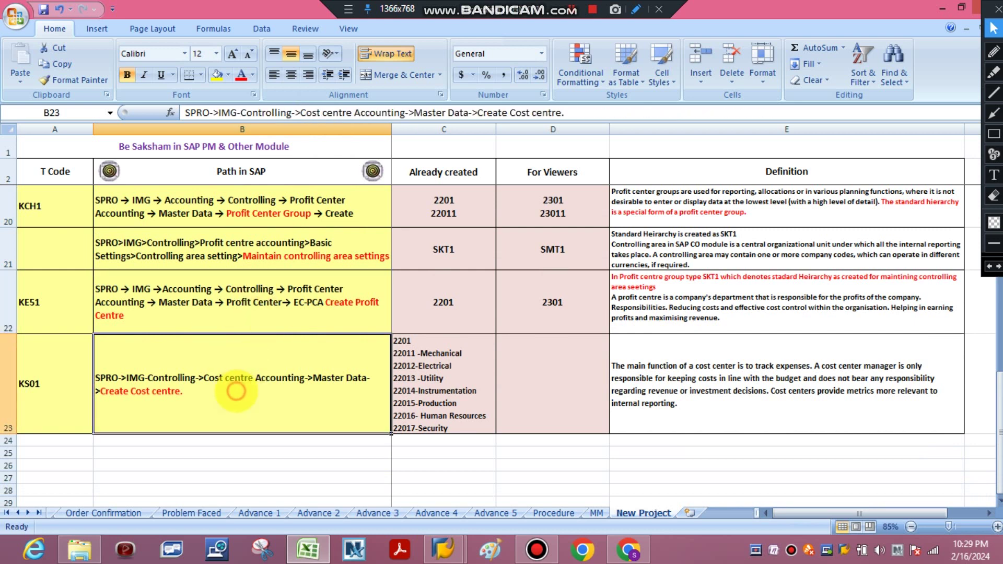
- Examine the KS01 row's cost centre creation path and cost center definition, comparing it with the profit centre row above
left_click(72, 378)
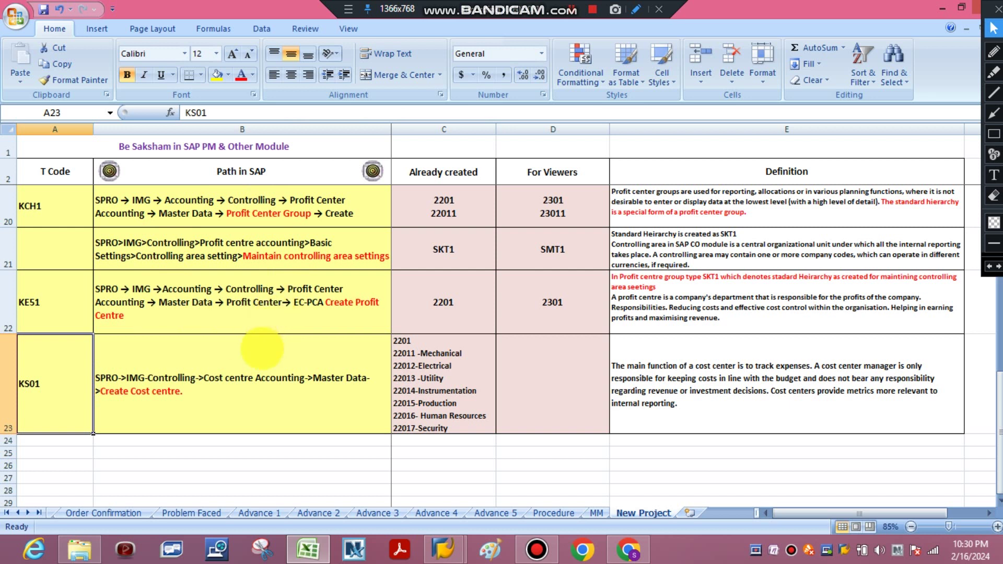
left_click(262, 348)
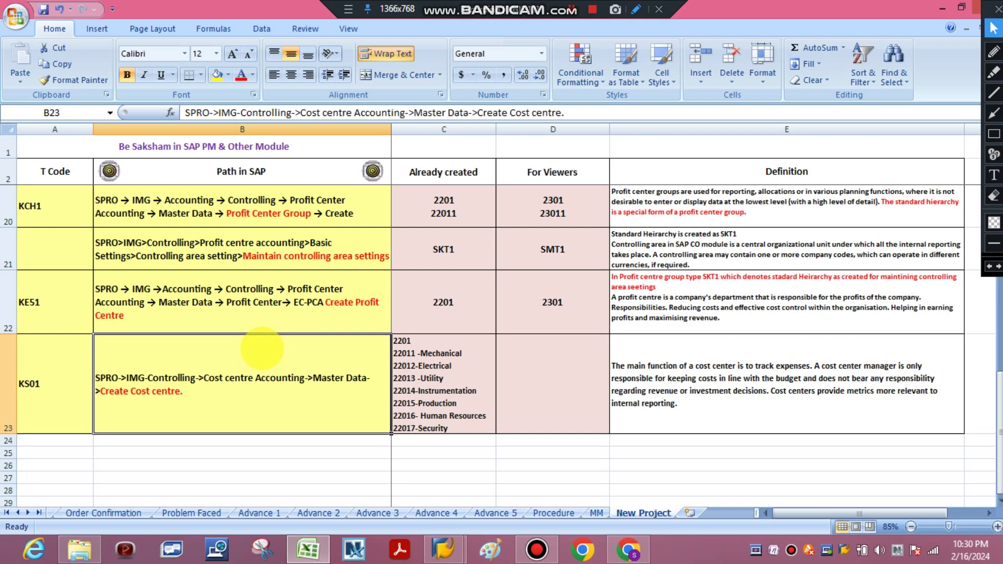
left_click(185, 391)
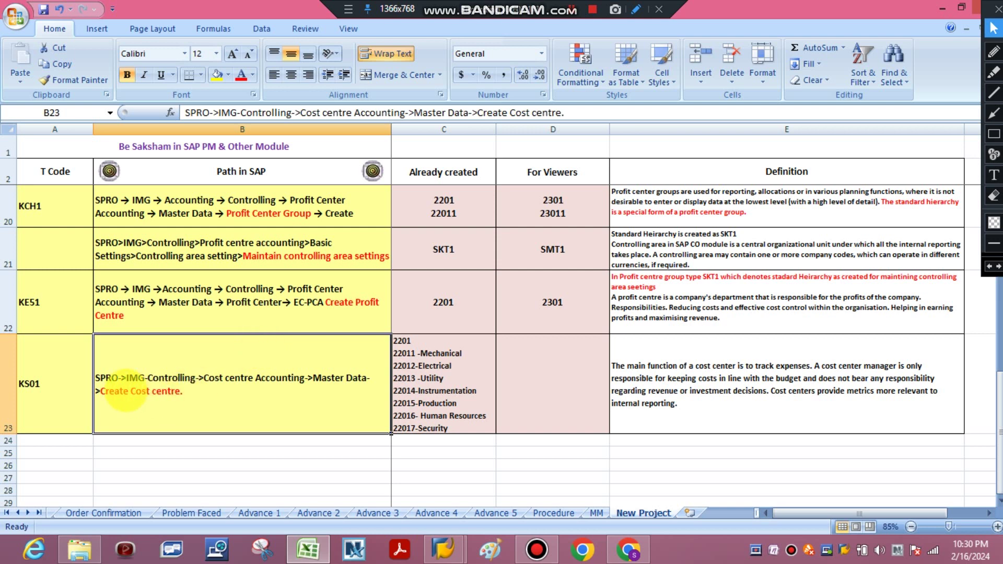
left_click(126, 390)
left_click(8, 413)
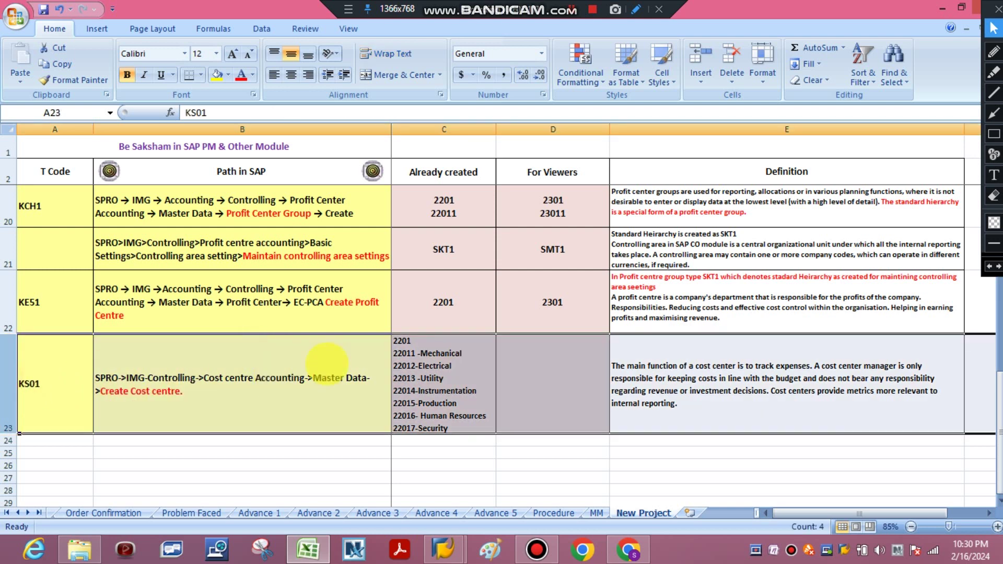
left_click(267, 420)
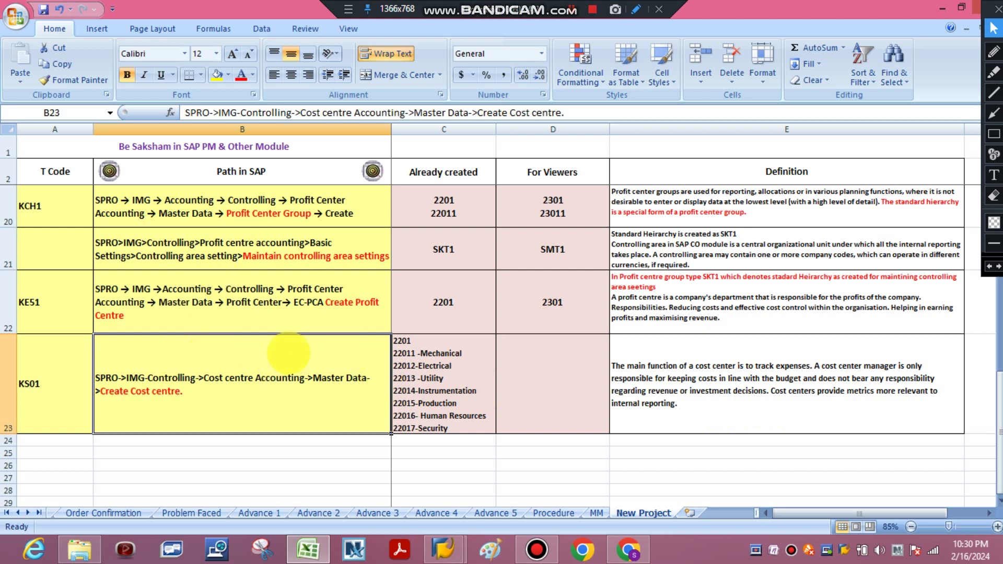
left_click(257, 321)
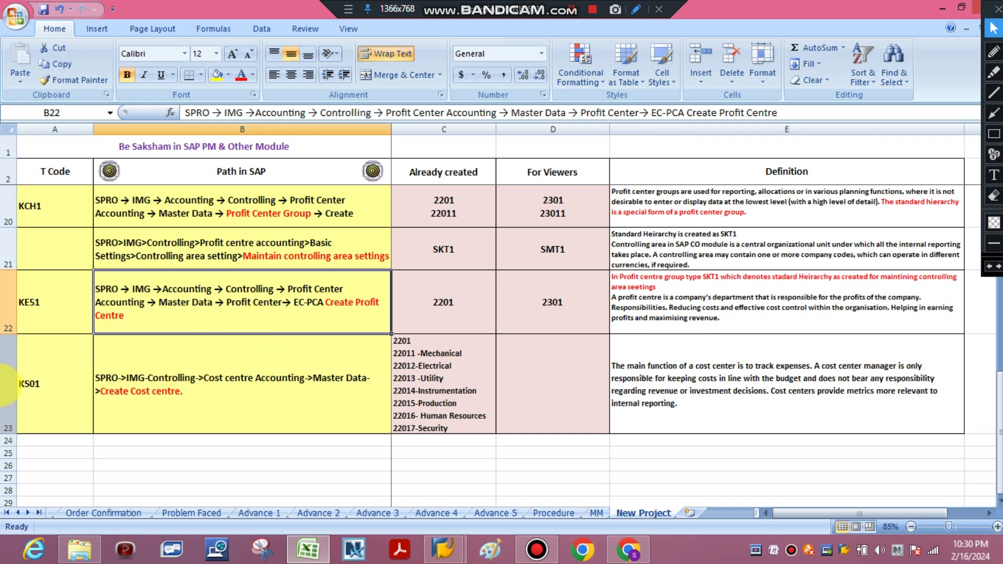
left_click(5, 384)
left_click(499, 409)
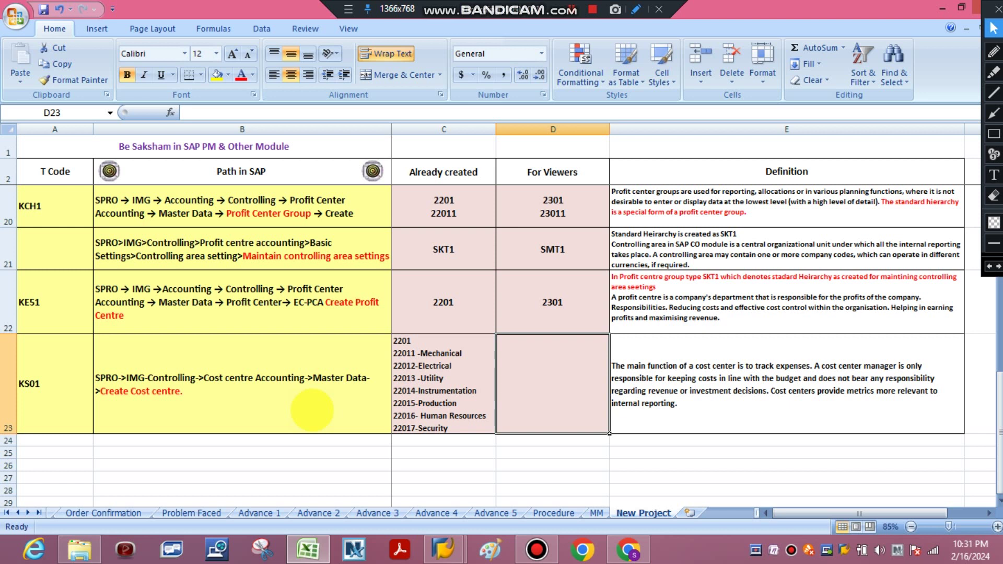
left_click(699, 395)
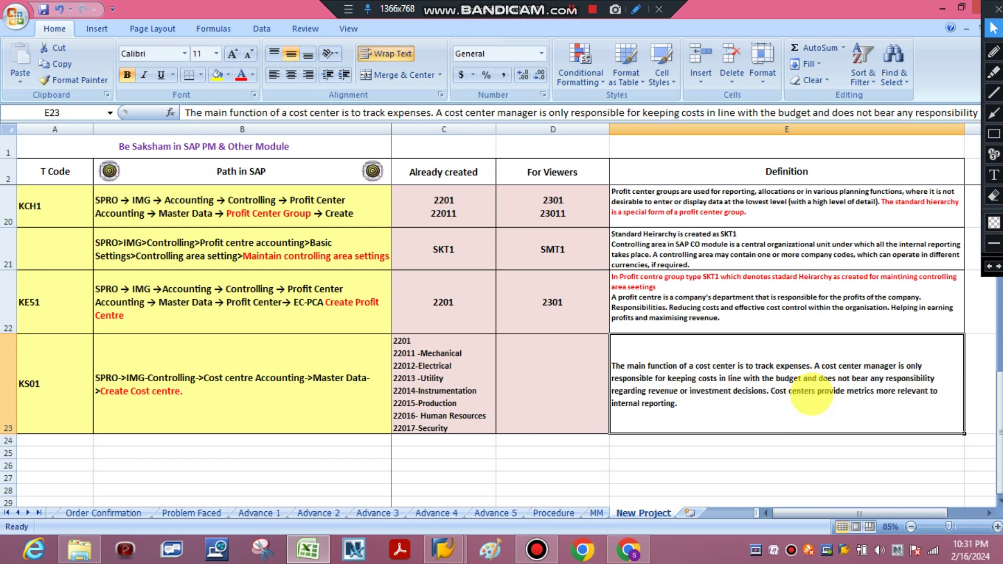
- Review the already created cost centers in the KS01 row and the For Viewers codes across the sheet
left_click(412, 355)
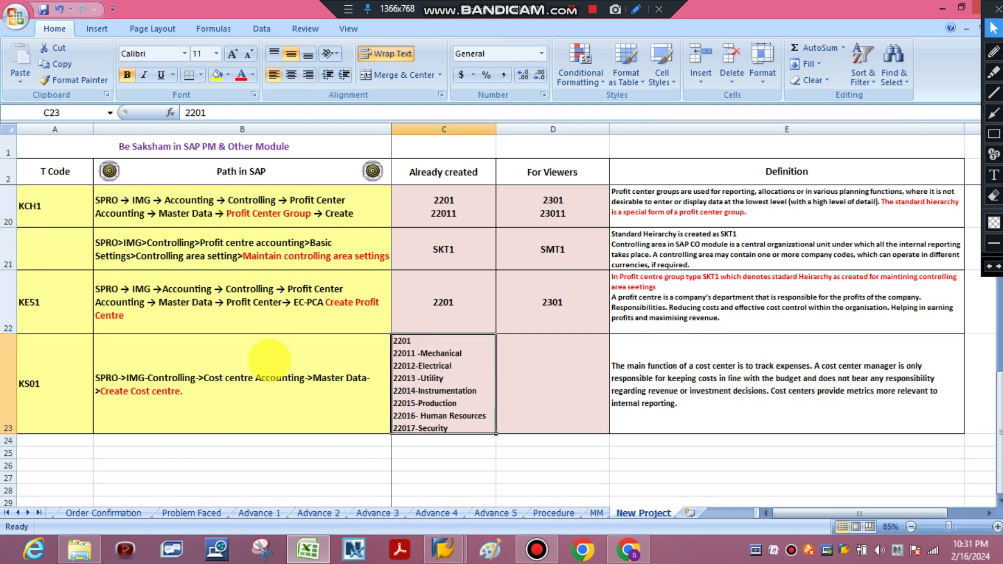
left_click(74, 377)
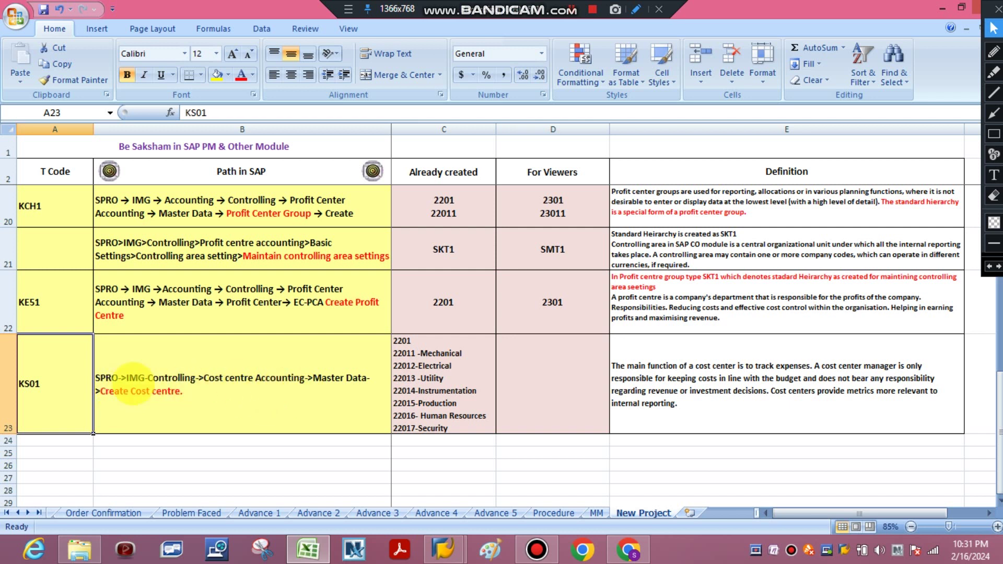
left_click(441, 363)
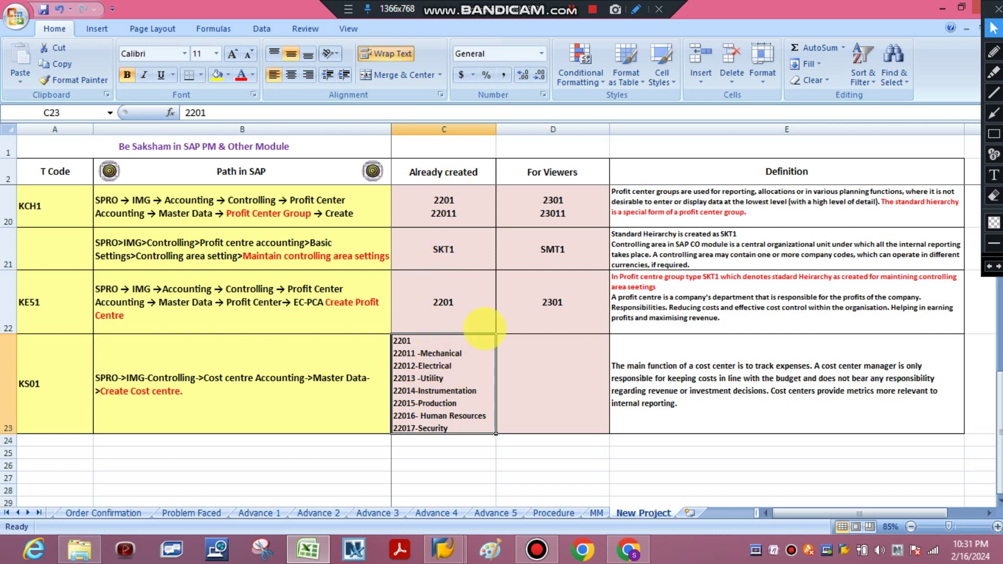
left_click(553, 170)
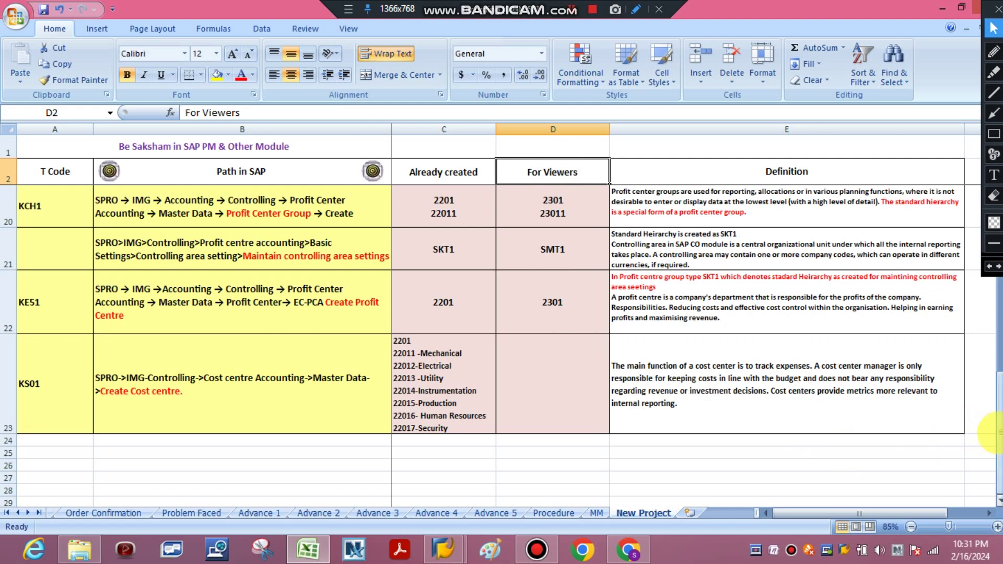
left_click_drag(998, 432, 916, 155)
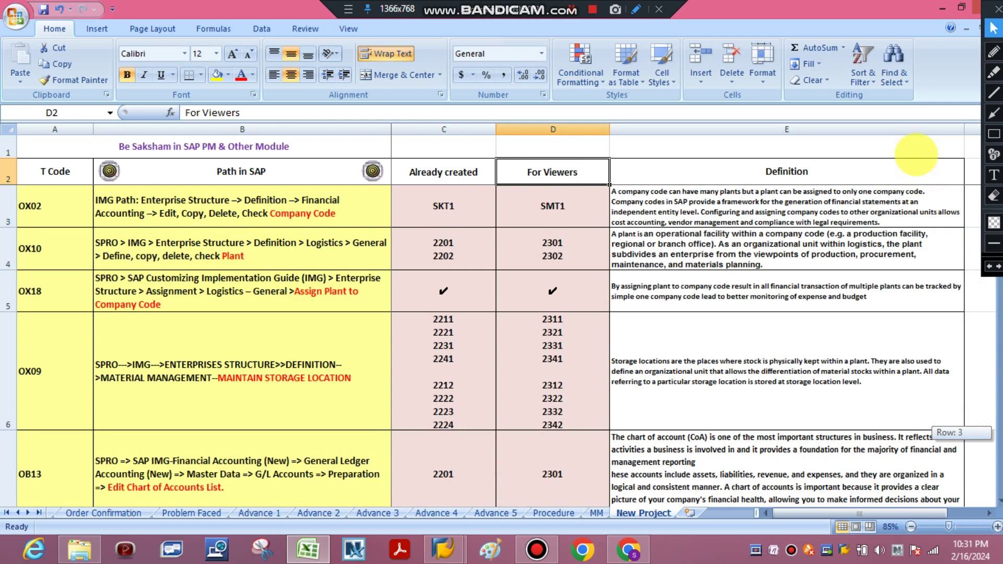
left_click_drag(916, 155, 926, 424)
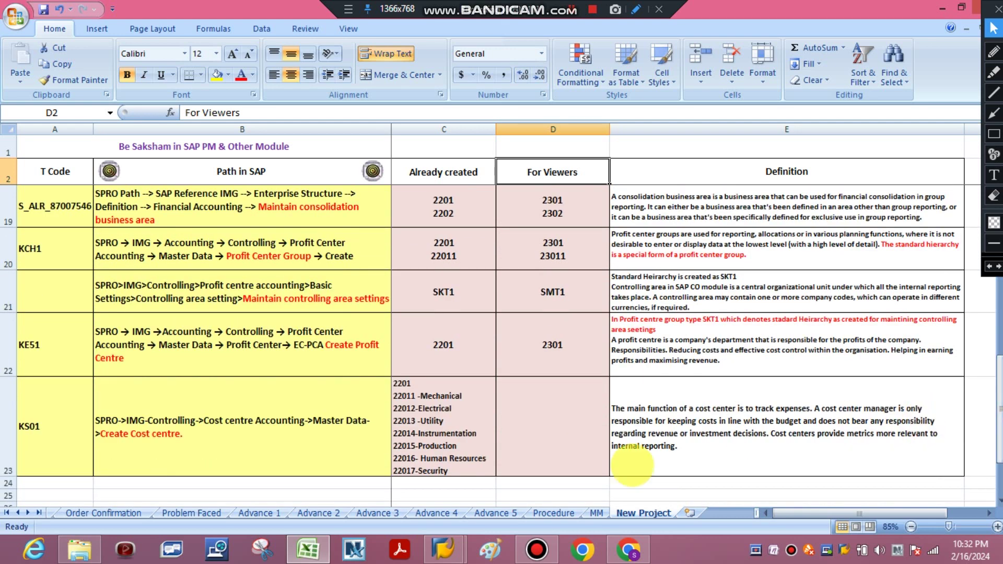
left_click(274, 442)
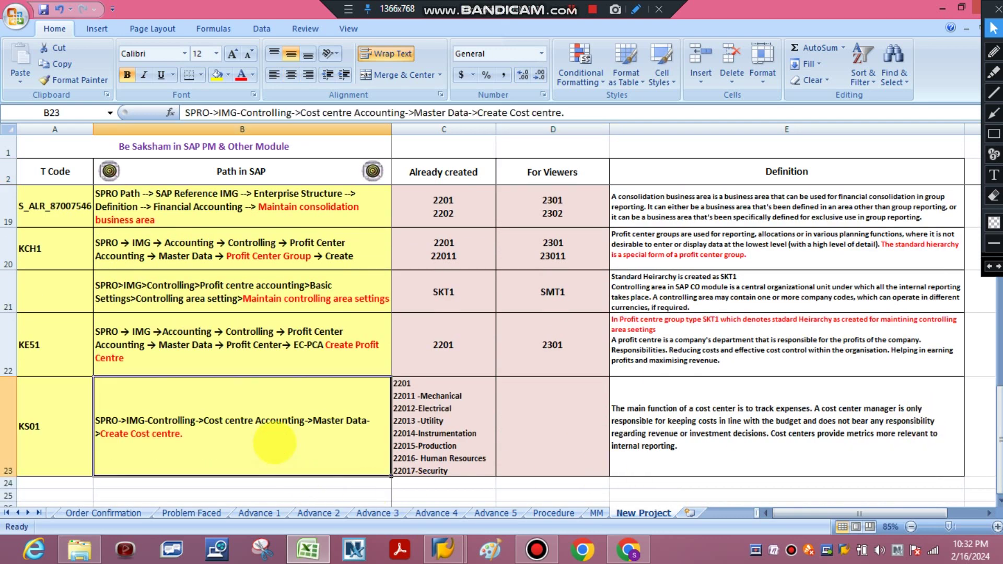
- Switch to SAP, return to the Easy Access screen and start transaction KS01 for creating a cost center
mouse_move(443, 548)
left_click(481, 466)
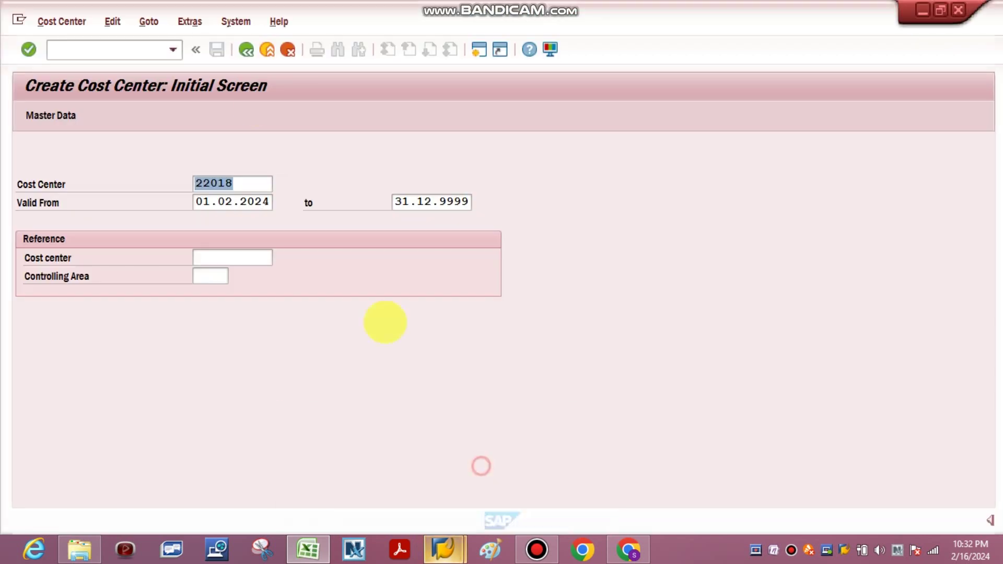
left_click(267, 50)
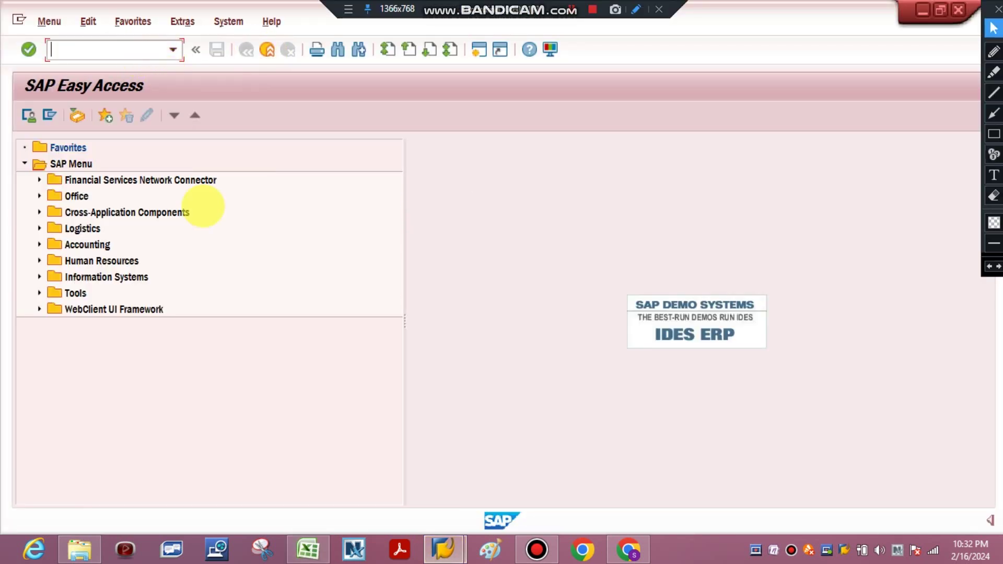
left_click(308, 550)
left_click(309, 549)
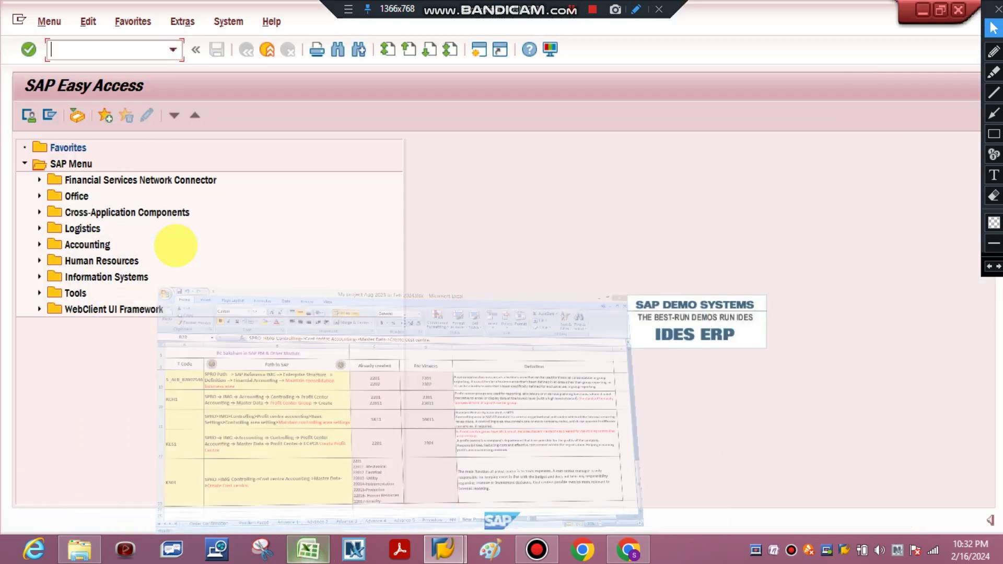
type("KS01")
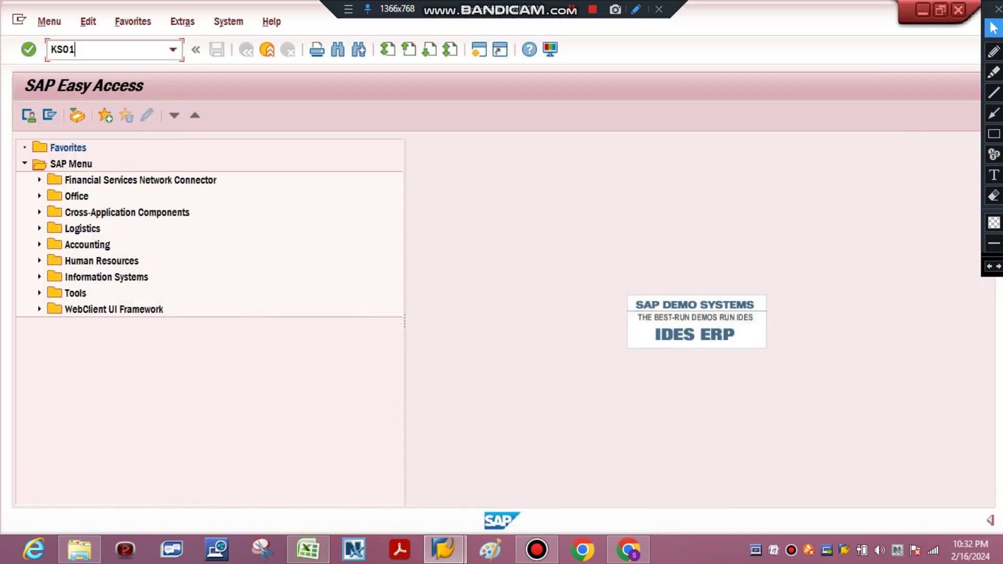
key("Return")
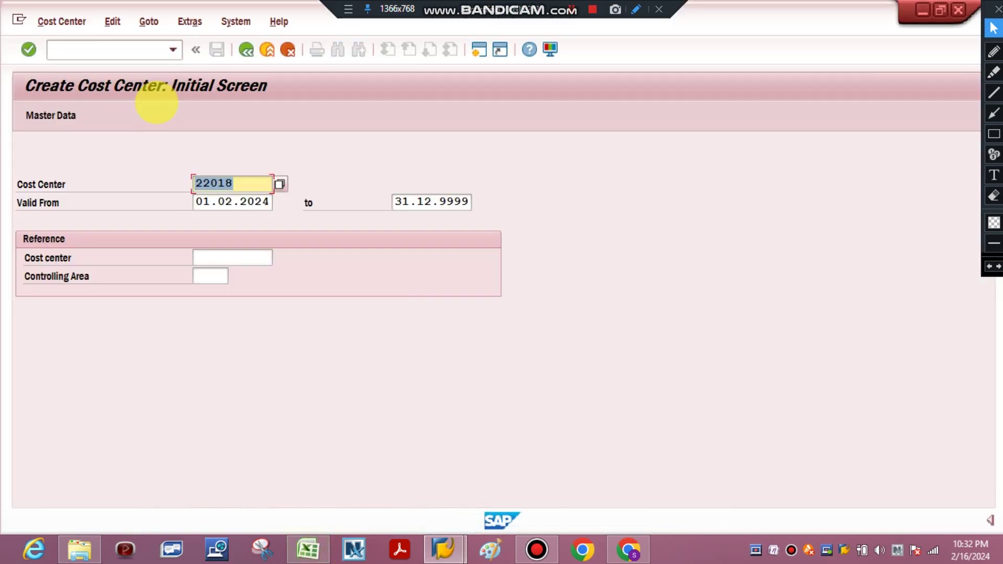
- Consult the Excel project sheet for the existing cost center numbers and the For Viewers codes, then return to SAP
double_click(209, 183)
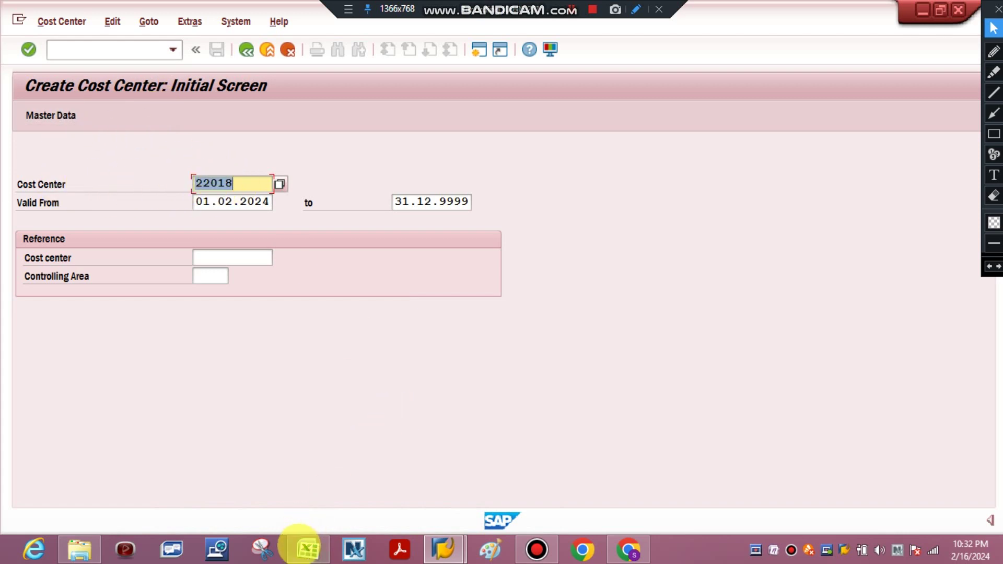
left_click(307, 547)
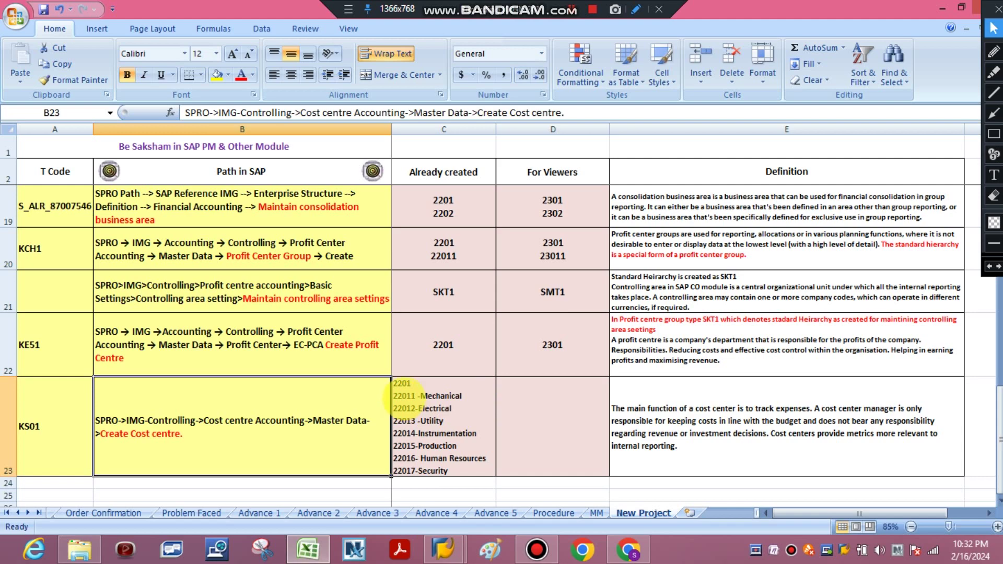
left_click(308, 547)
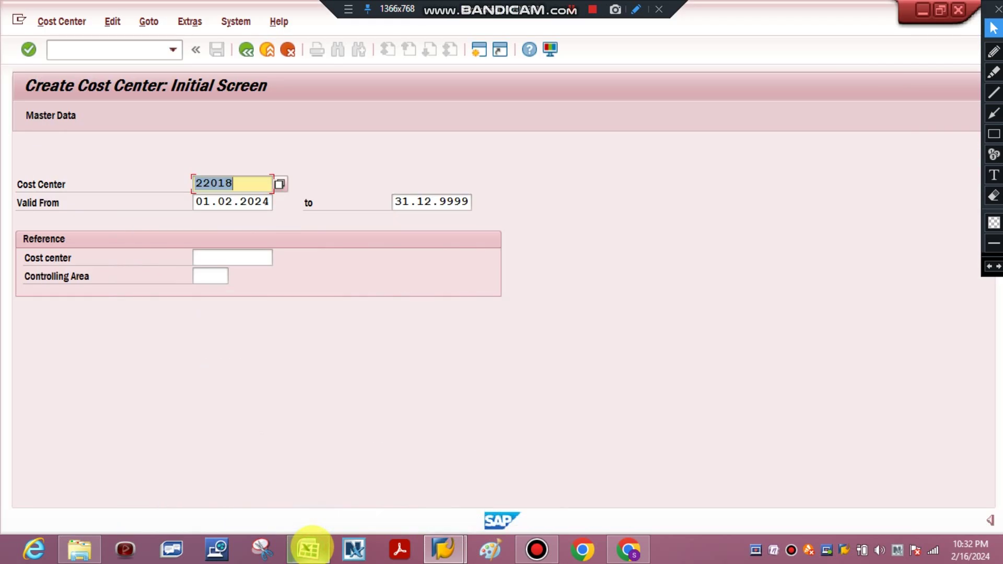
left_click(308, 546)
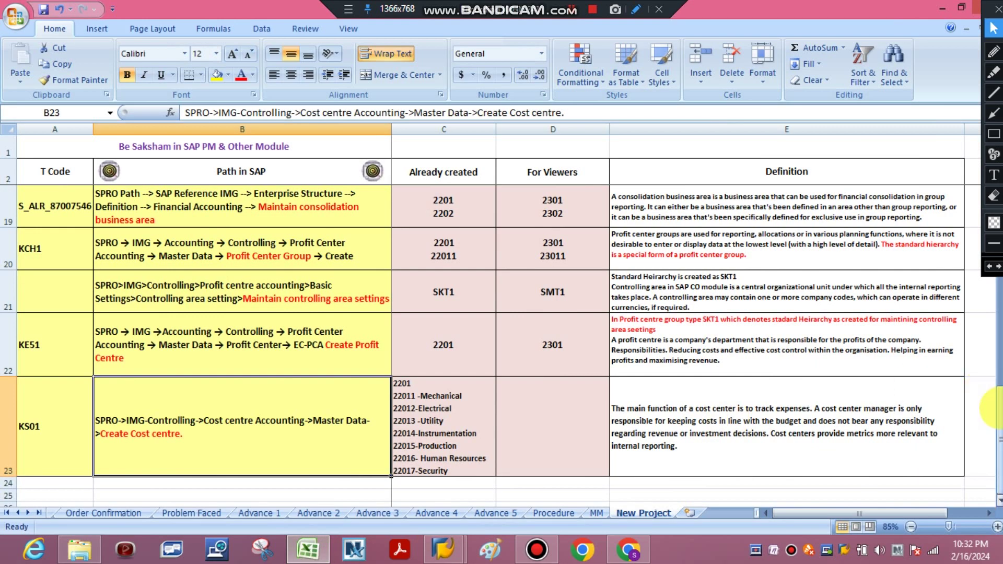
left_click_drag(994, 407, 972, 116)
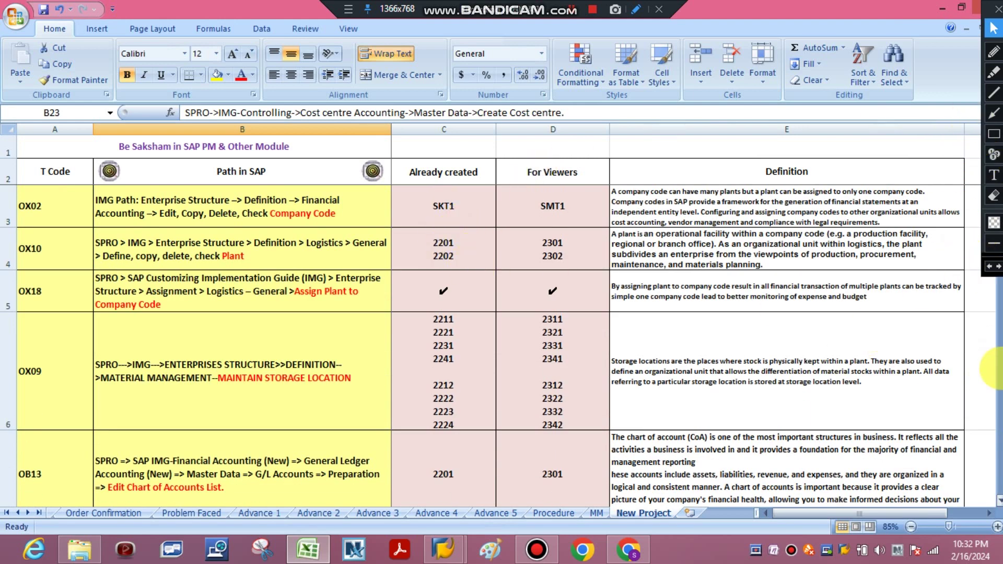
scroll(501, 348, "down", 6)
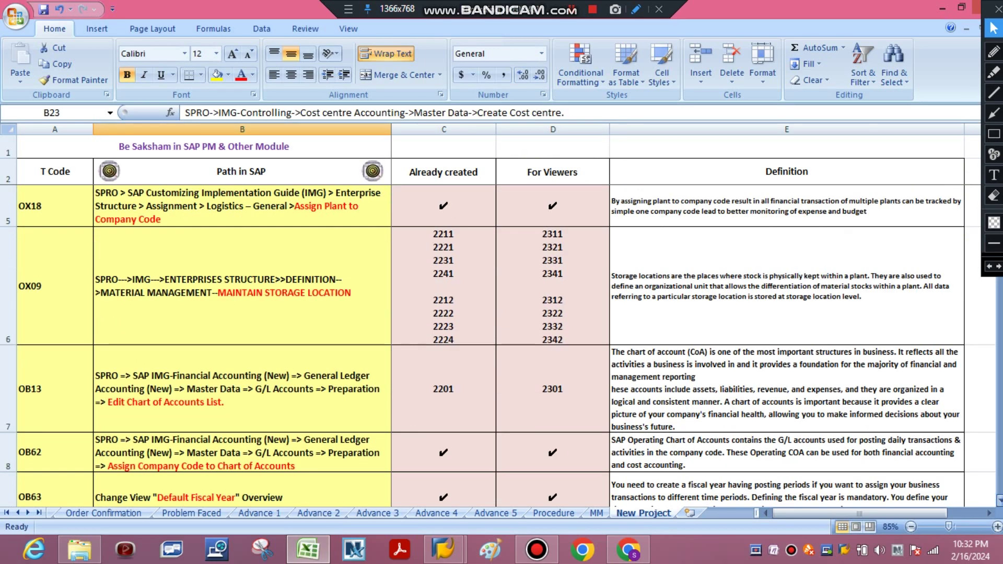
scroll(734, 365, "down", 1)
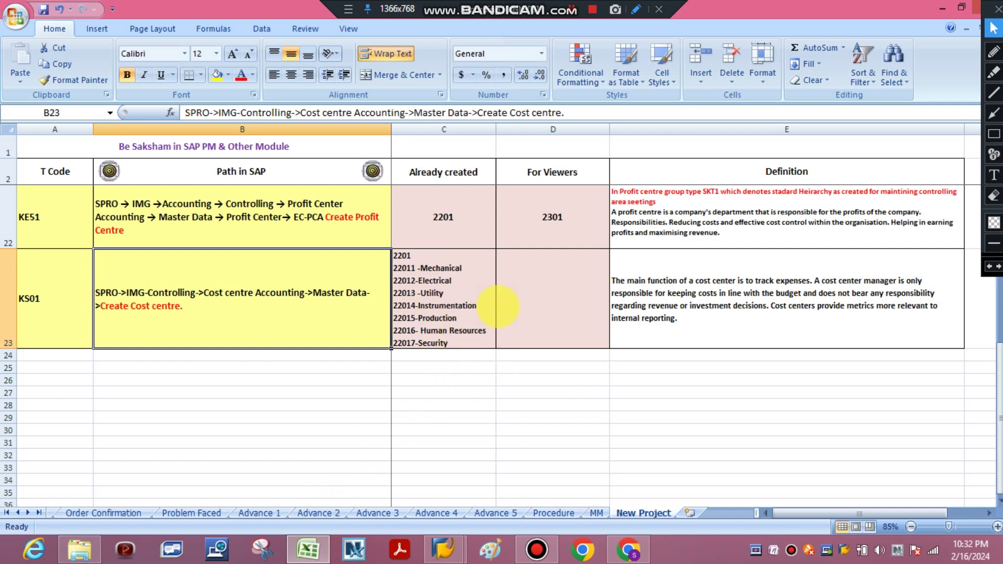
left_click(518, 277)
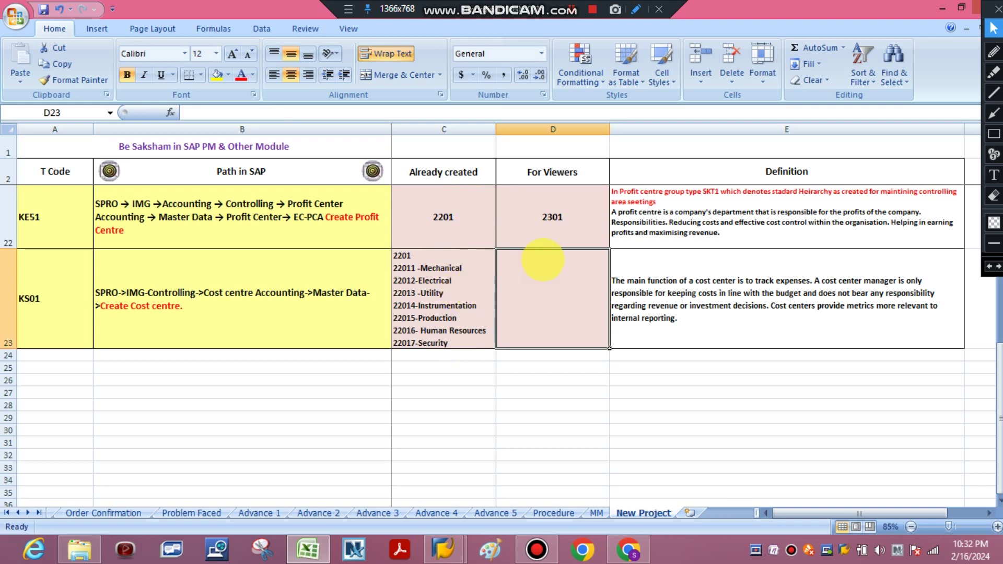
left_click(306, 549)
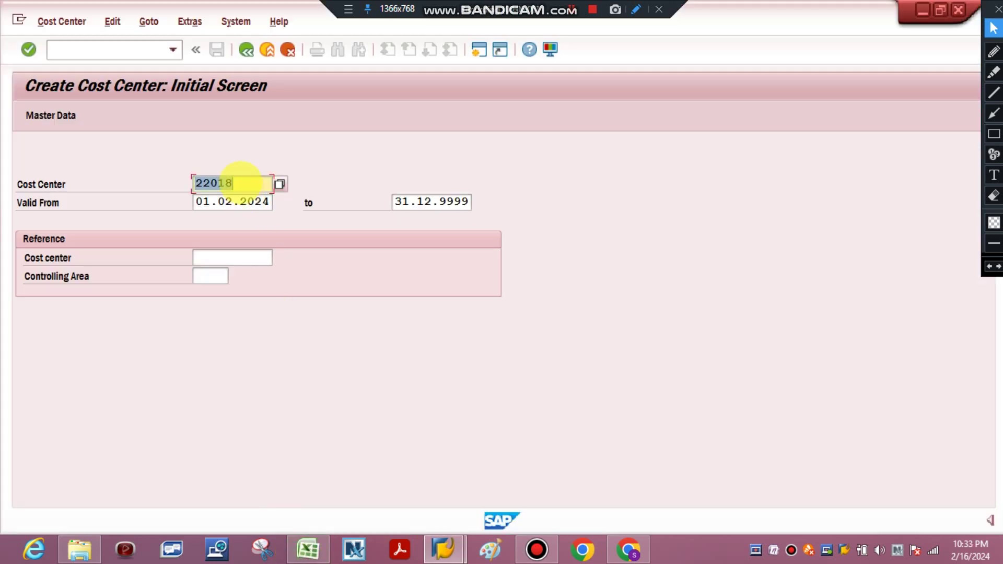
type("23011")
key("Return")
left_click(233, 278)
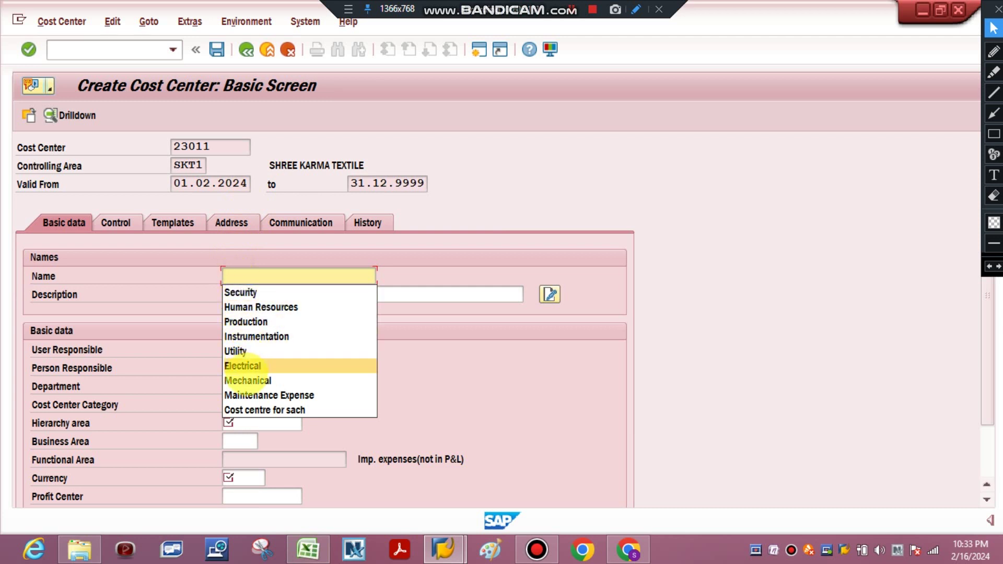
left_click(247, 380)
left_click(287, 294)
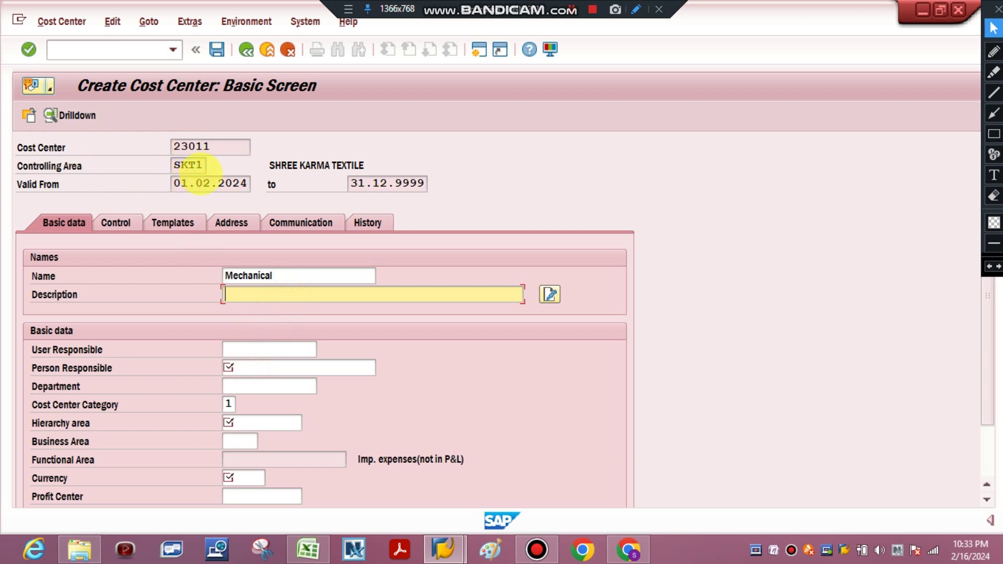
left_click_drag(200, 165, 174, 164)
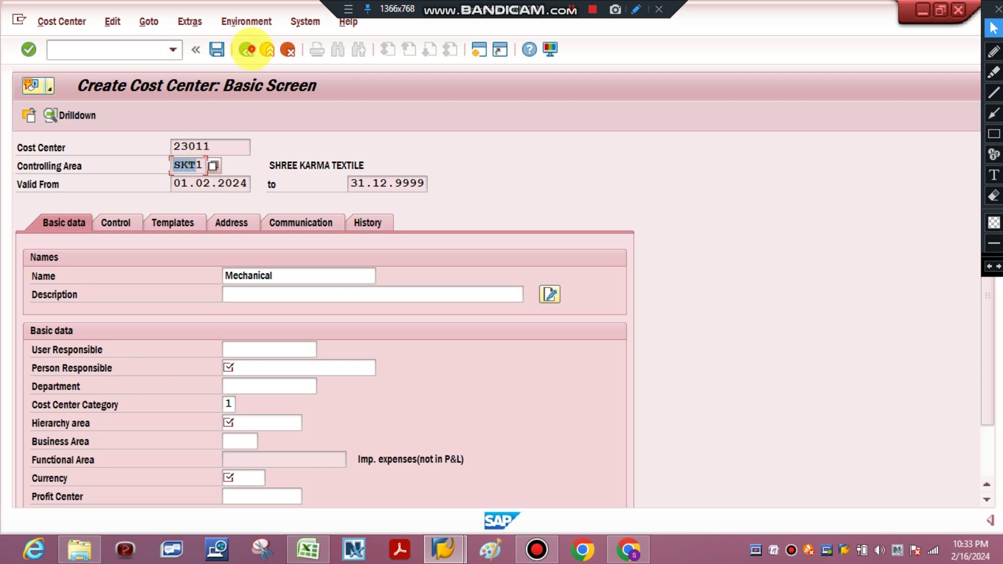
left_click(266, 50)
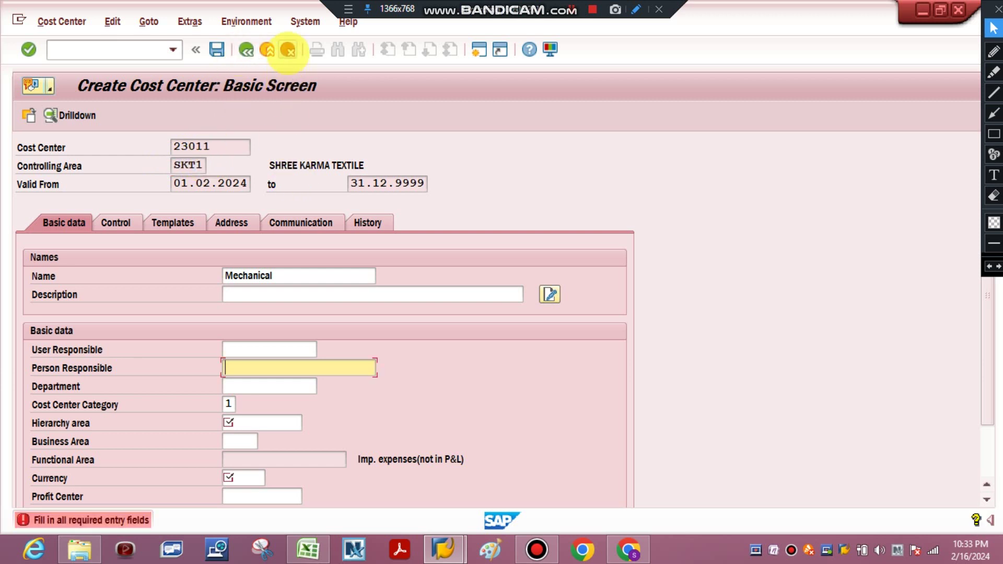
left_click(267, 50)
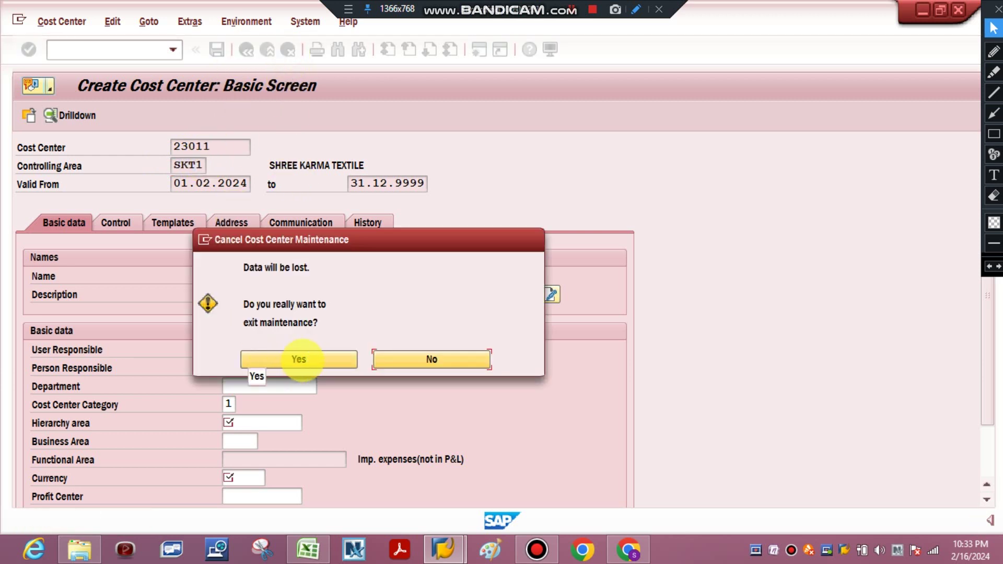
left_click(351, 353)
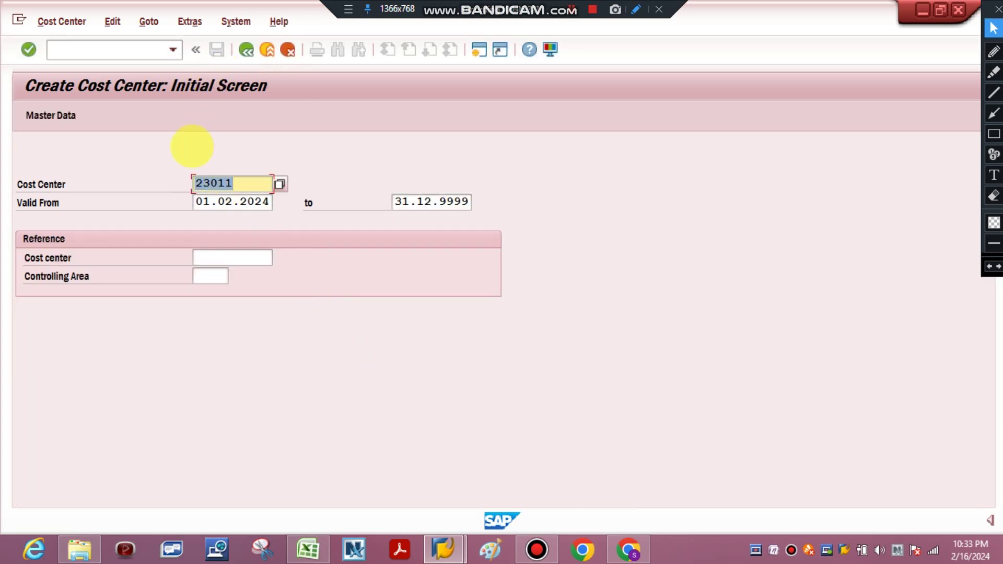
key("Return")
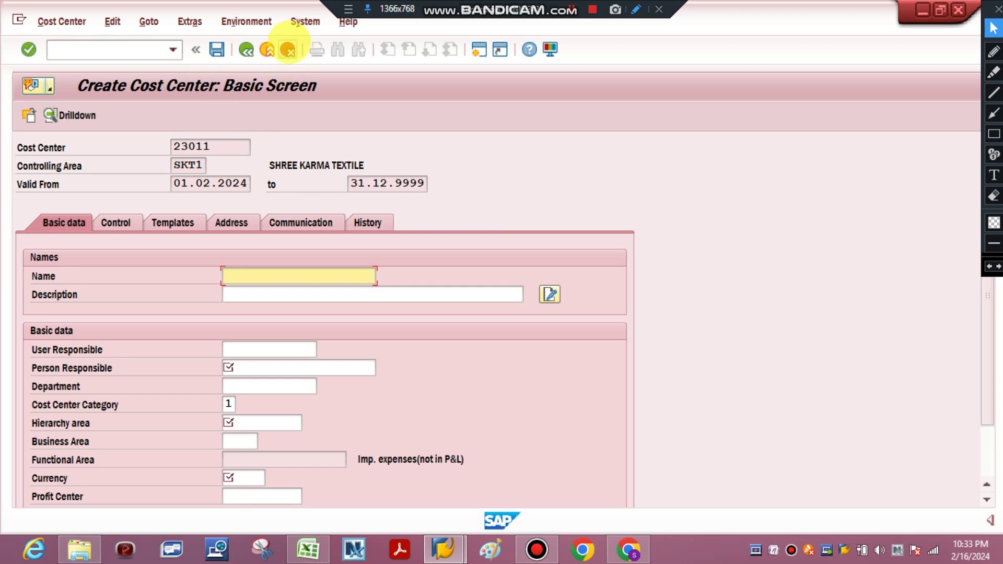
left_click(287, 49)
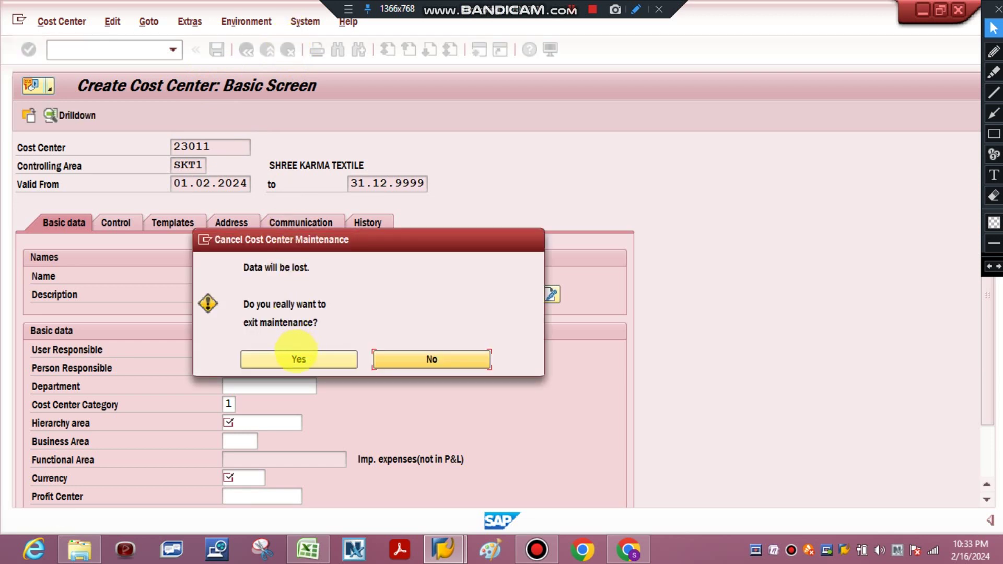
left_click(299, 358)
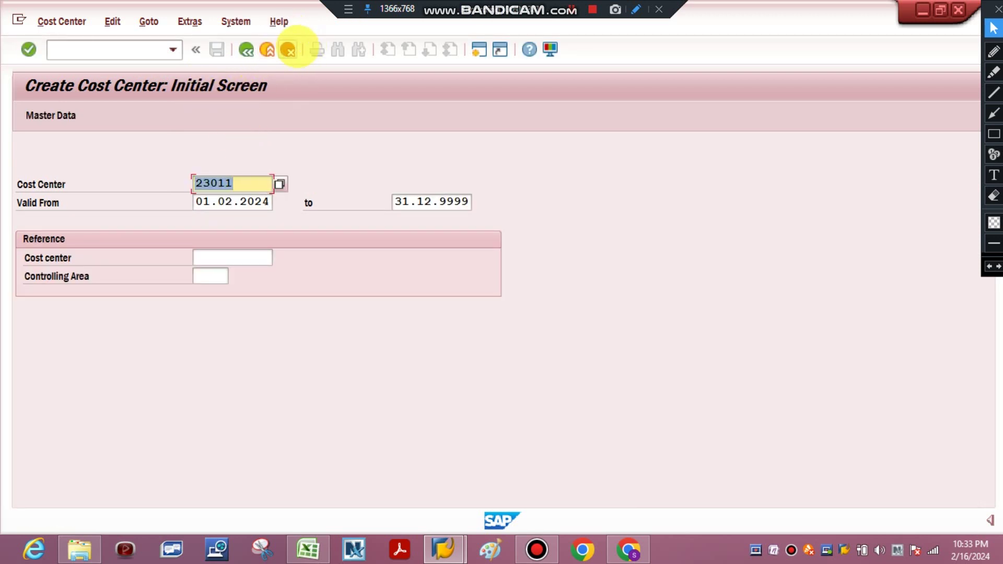
left_click(287, 49)
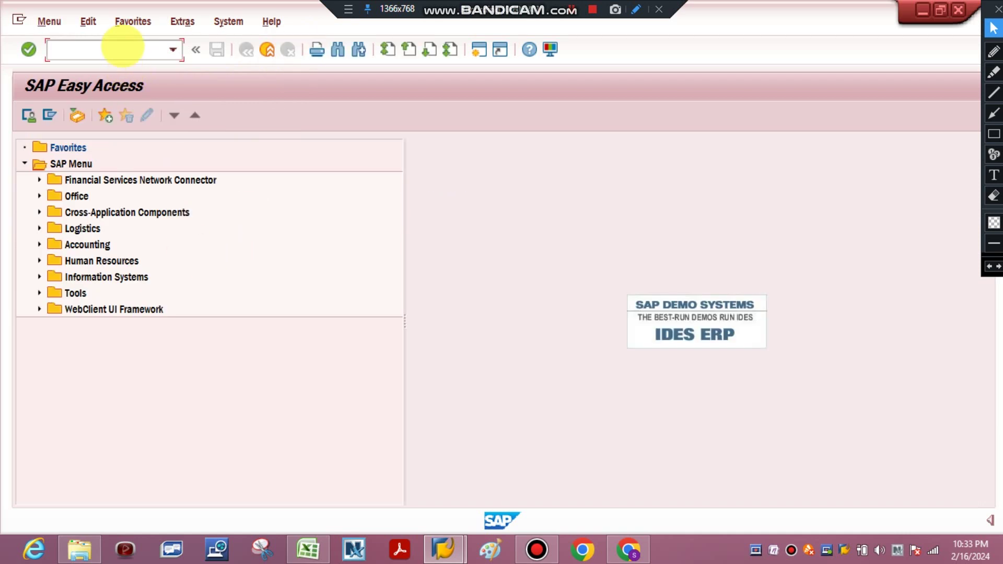
- Start transaction KS01 again and open the basic data for cost center 23011 with valid-from date 01.01.2024
left_click(122, 46)
type("KS0")
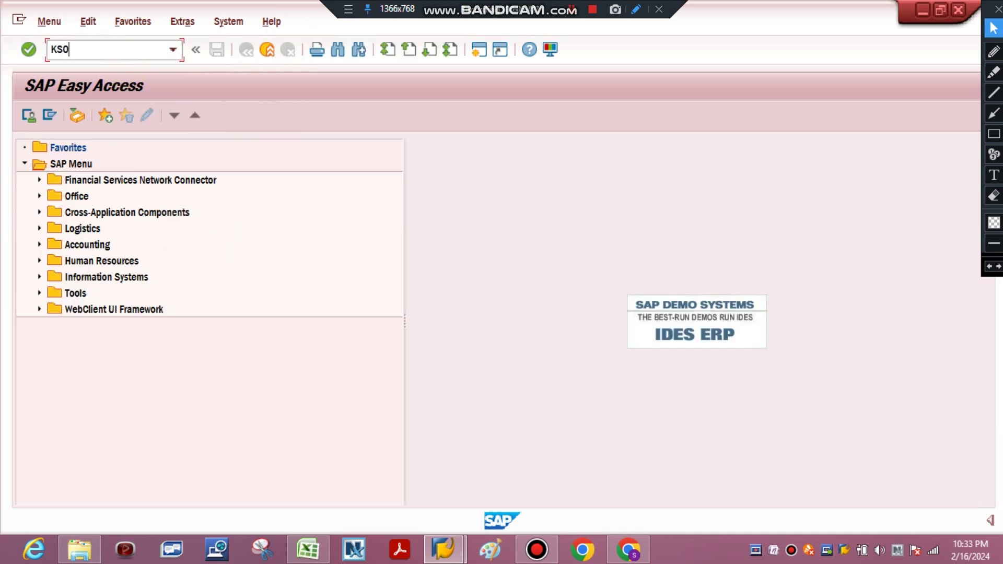
type("1")
key("Return")
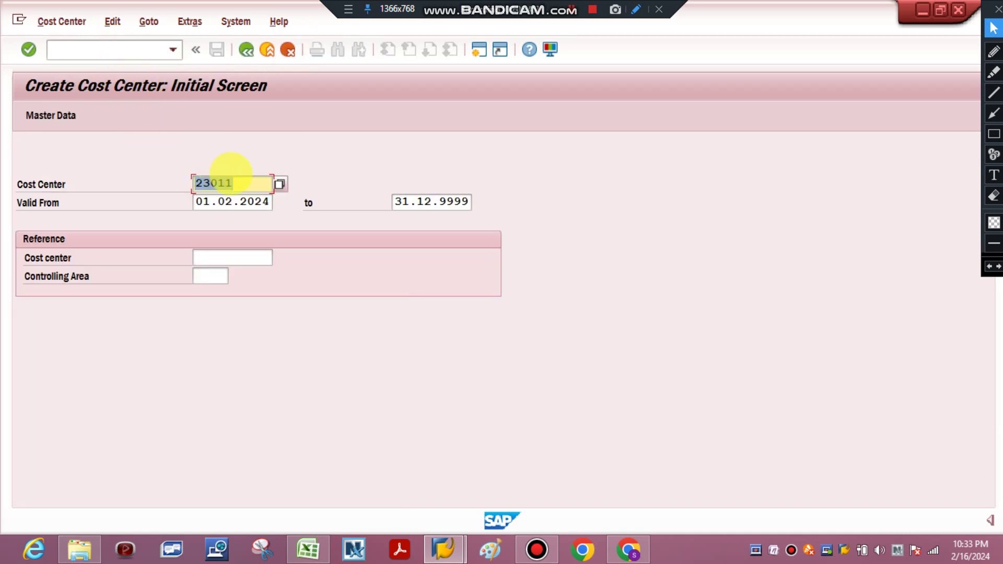
left_click(226, 202)
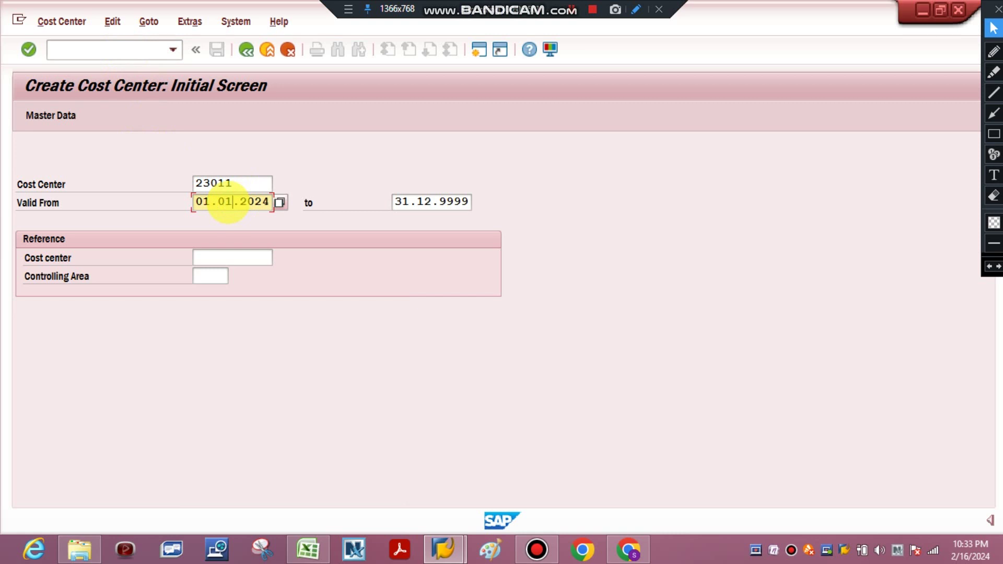
key("Return")
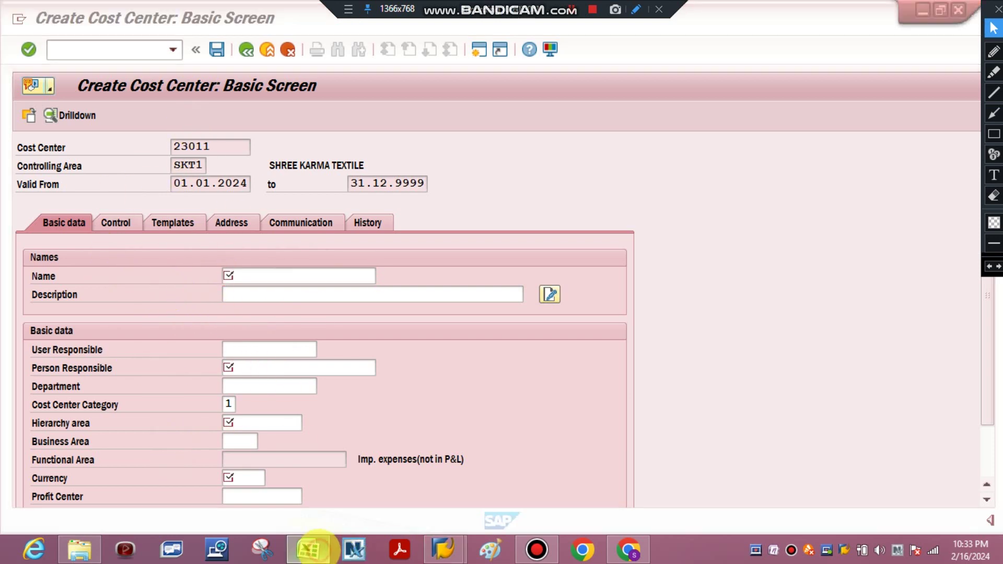
left_click(309, 549)
left_click(309, 554)
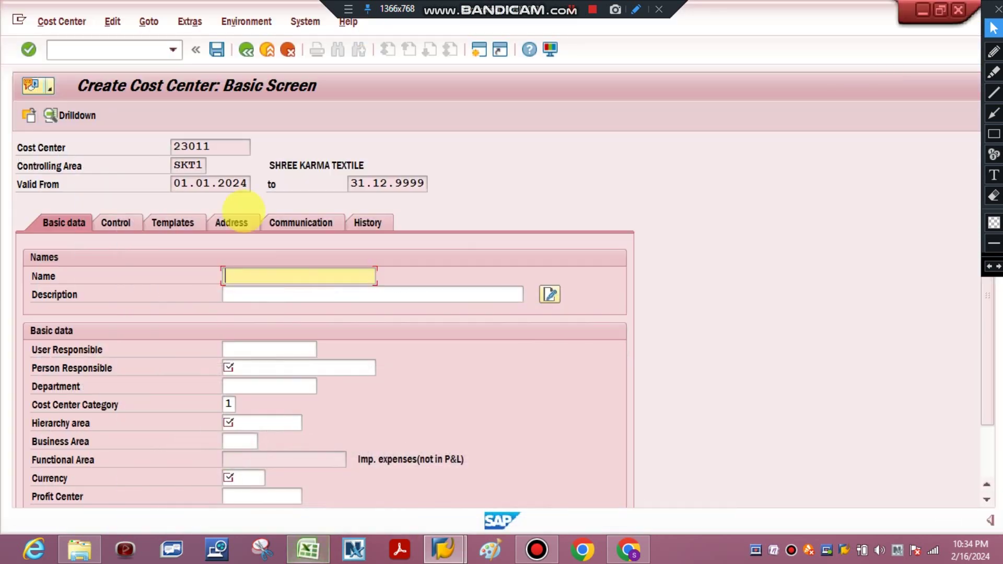
- Abandon the maintenance of cost center 23011 and try to create cost center 22011 instead
left_click(286, 50)
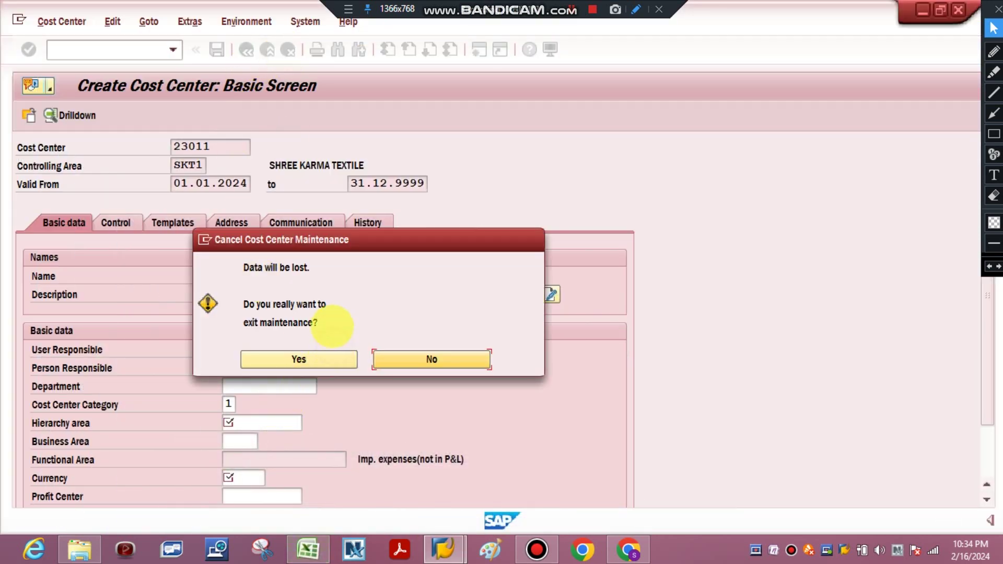
left_click(325, 353)
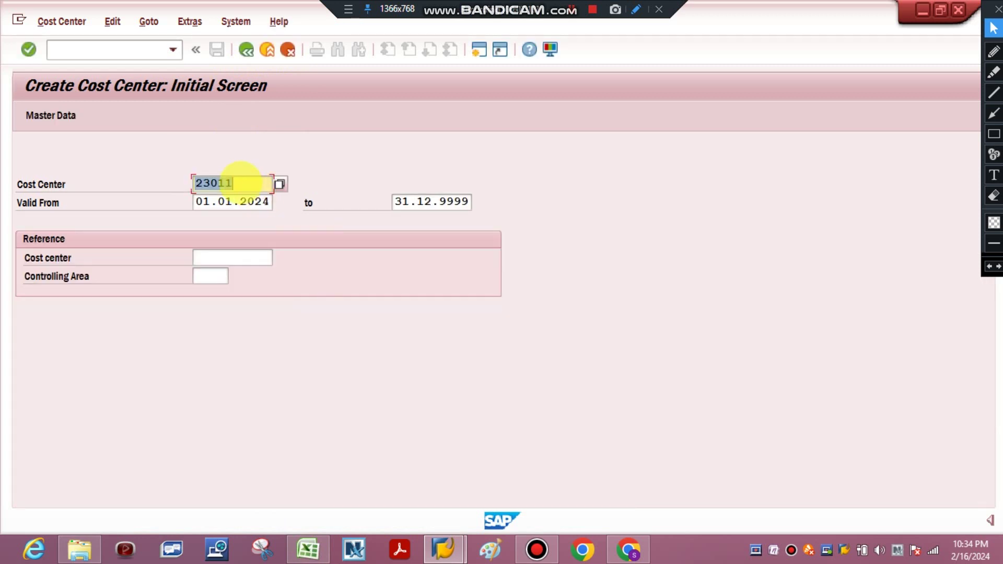
left_click(240, 182)
left_click_drag(239, 183, 209, 181)
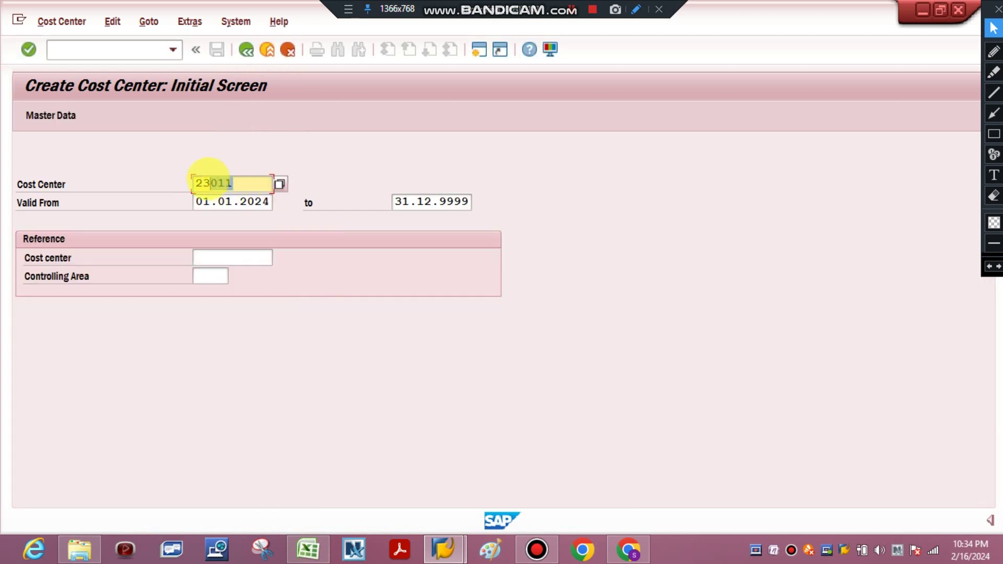
key("BackSpace")
key("BackSpace")
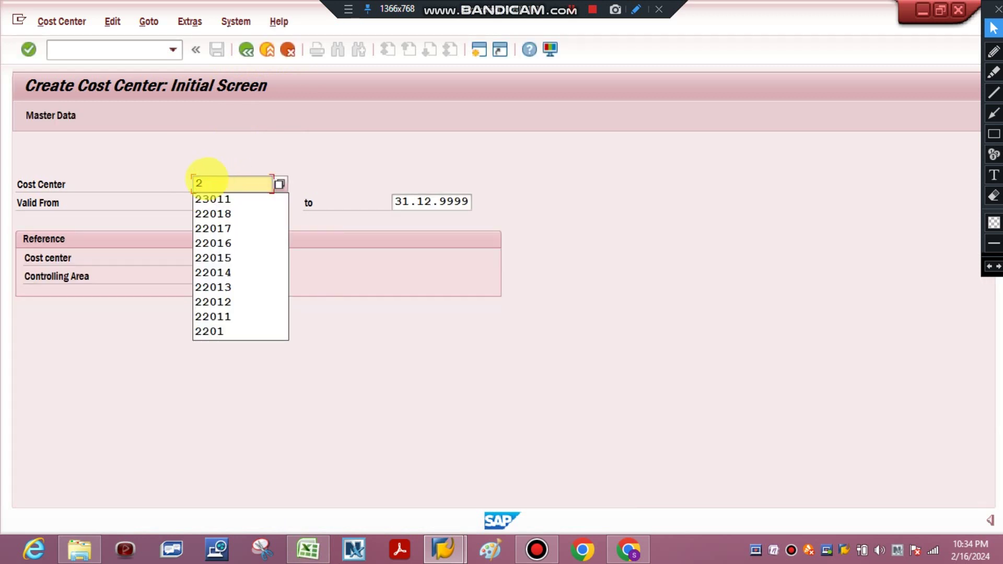
type("2011")
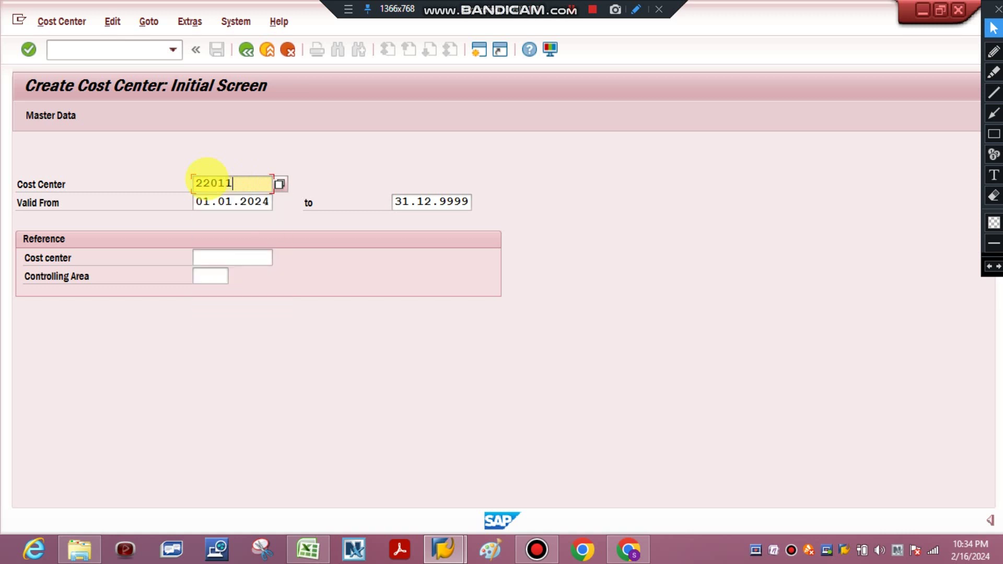
key("Return")
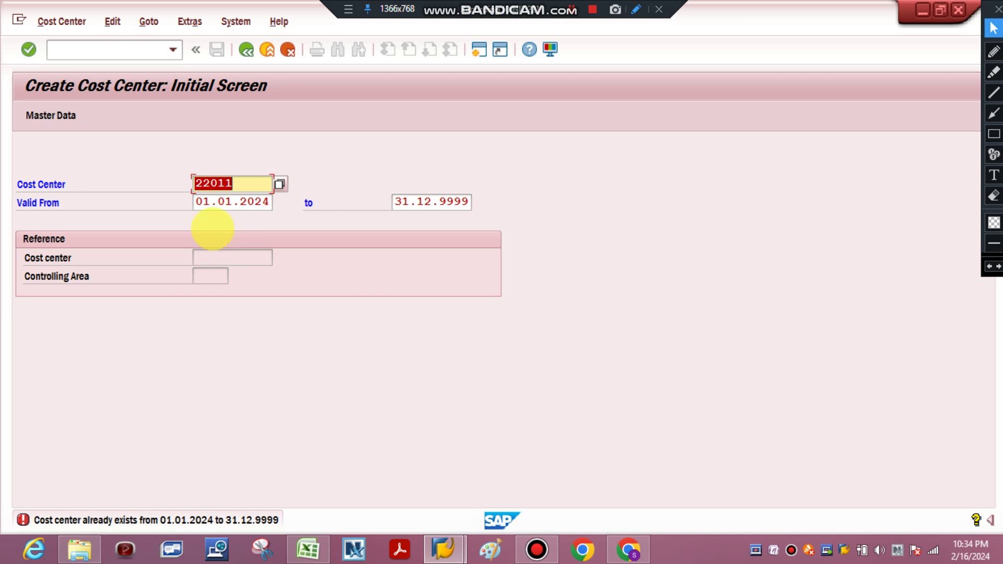
- Consult the cost center numbers in the Excel project sheet and try to create cost centers 22011 and 22012 in SAP
key("BackSpace")
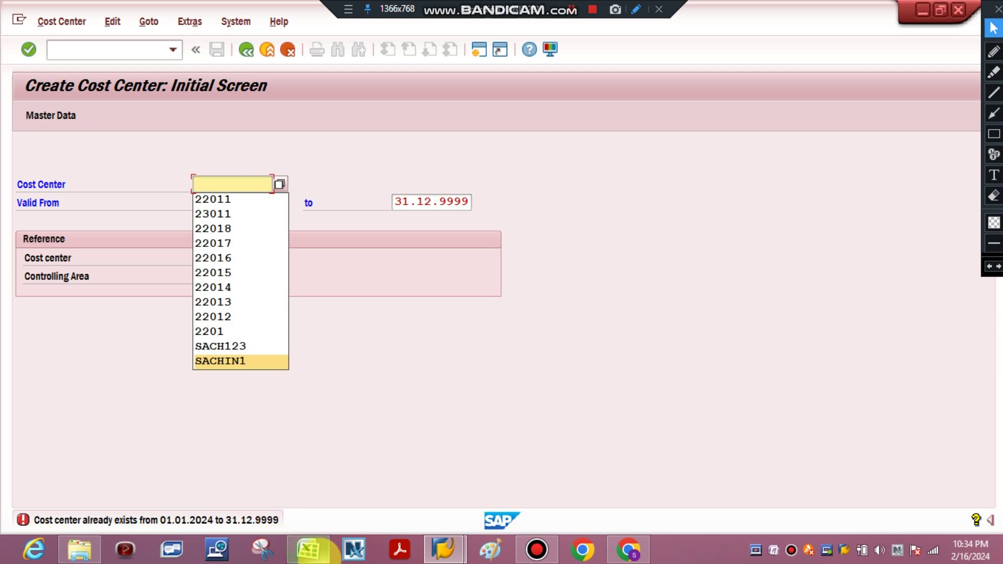
left_click(316, 552)
left_click(316, 553)
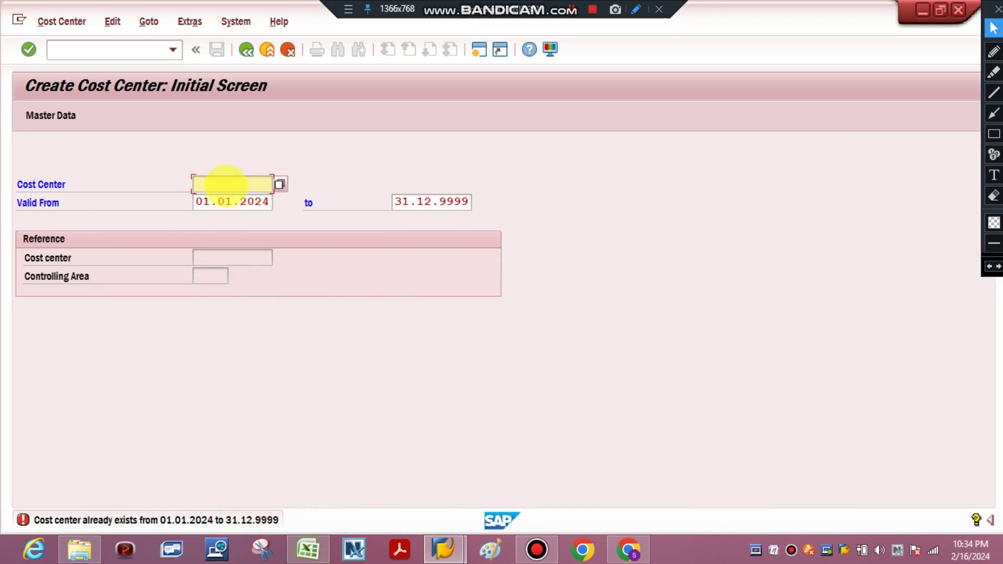
type("2201")
left_click(225, 199)
key("Return")
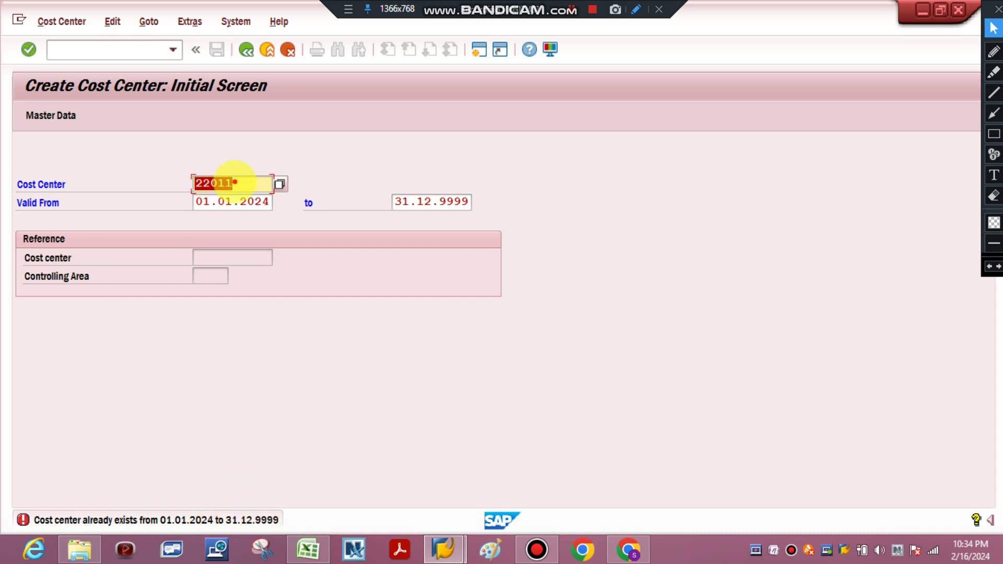
type("22012")
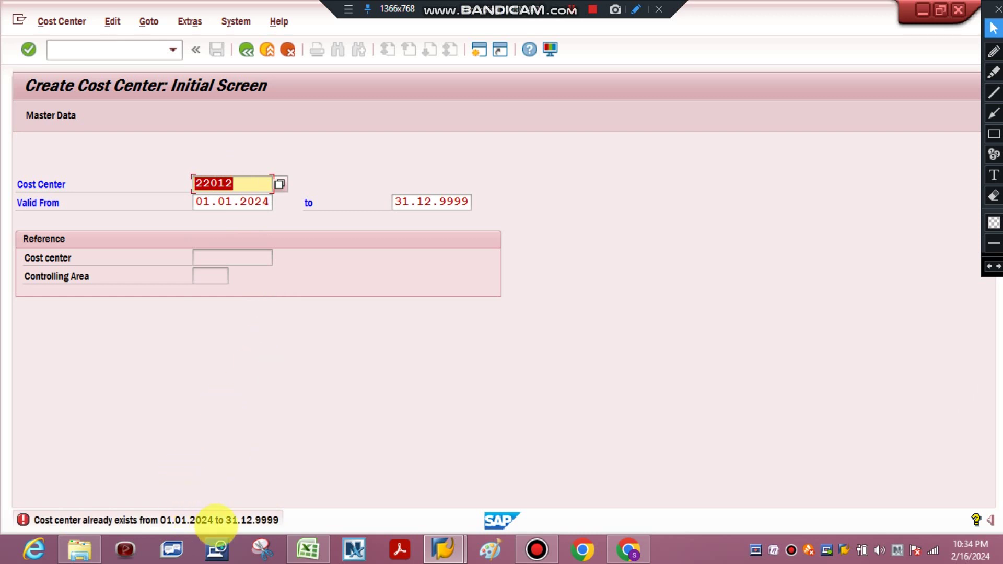
left_click(310, 548)
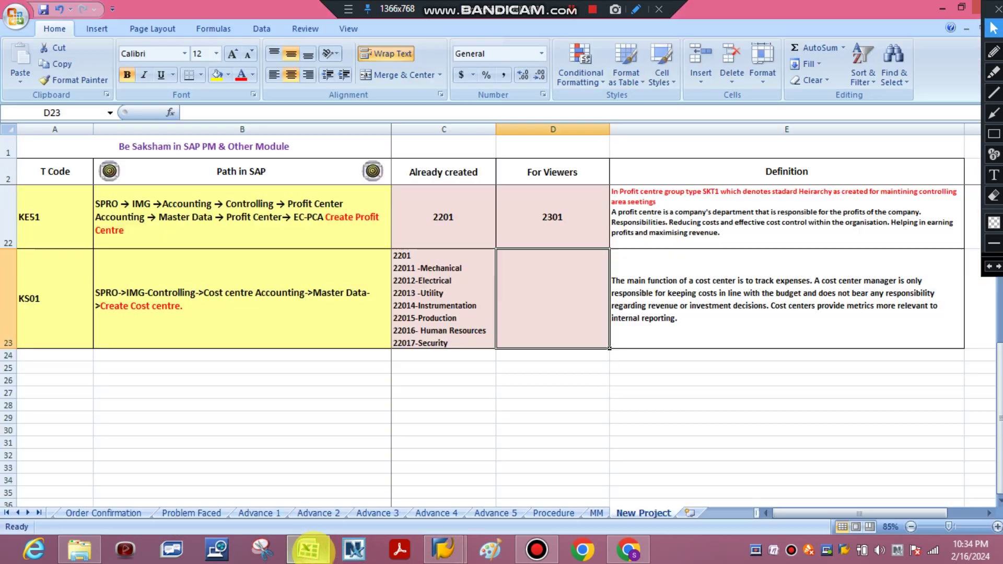
left_click(310, 549)
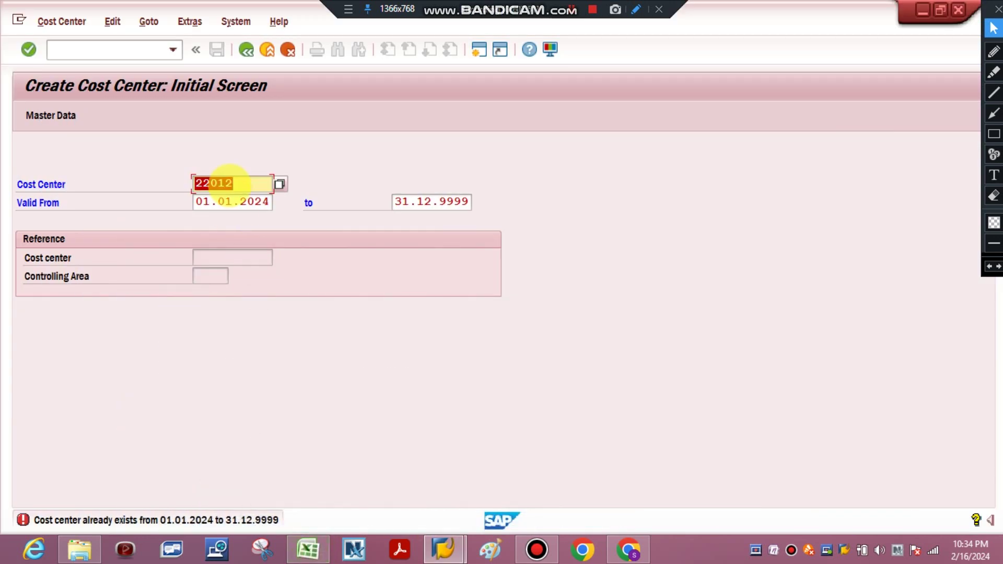
- Enter 23011 as the cost center and switch from creating to changing a cost center
left_click(239, 182)
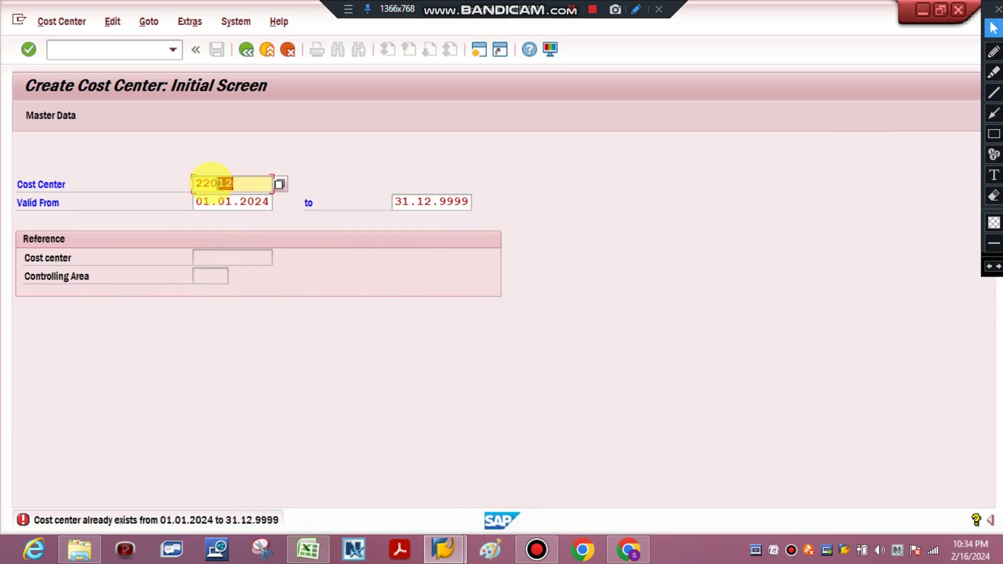
type("30")
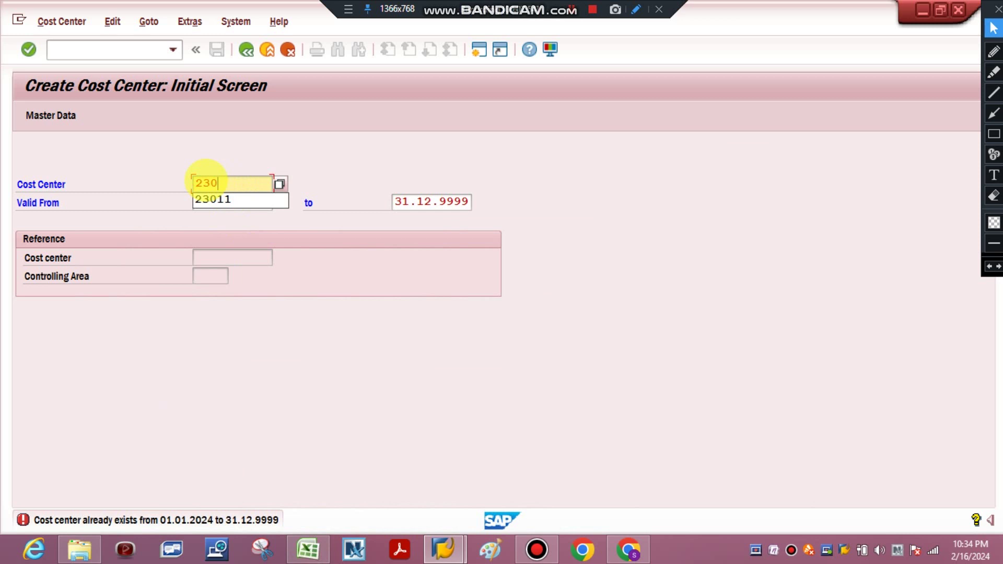
type("11")
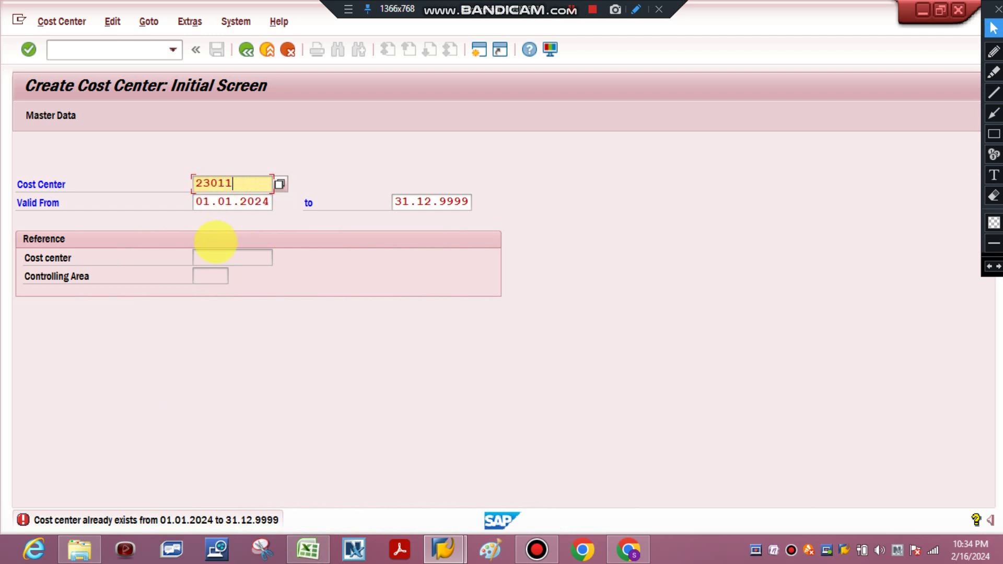
left_click(54, 22)
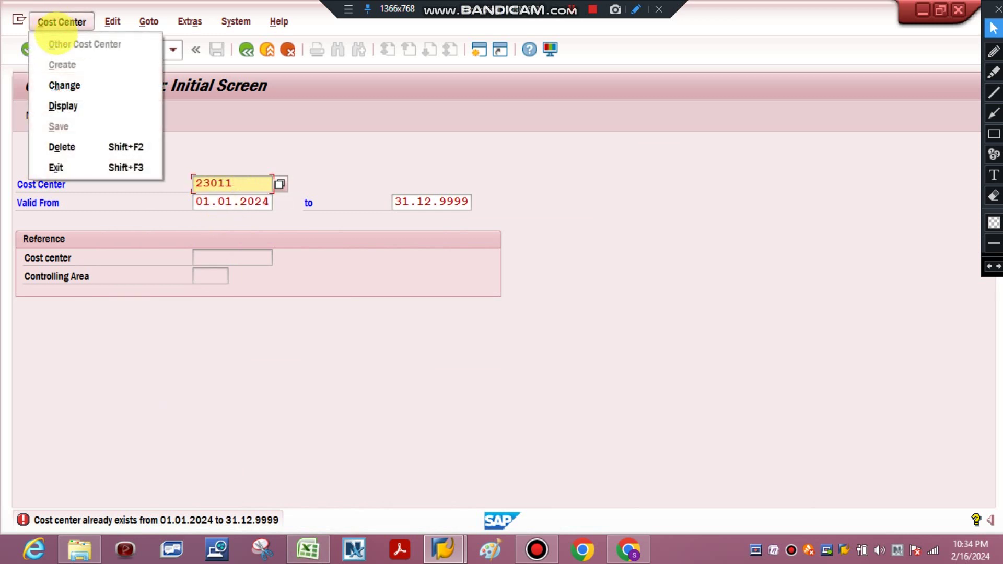
left_click(65, 85)
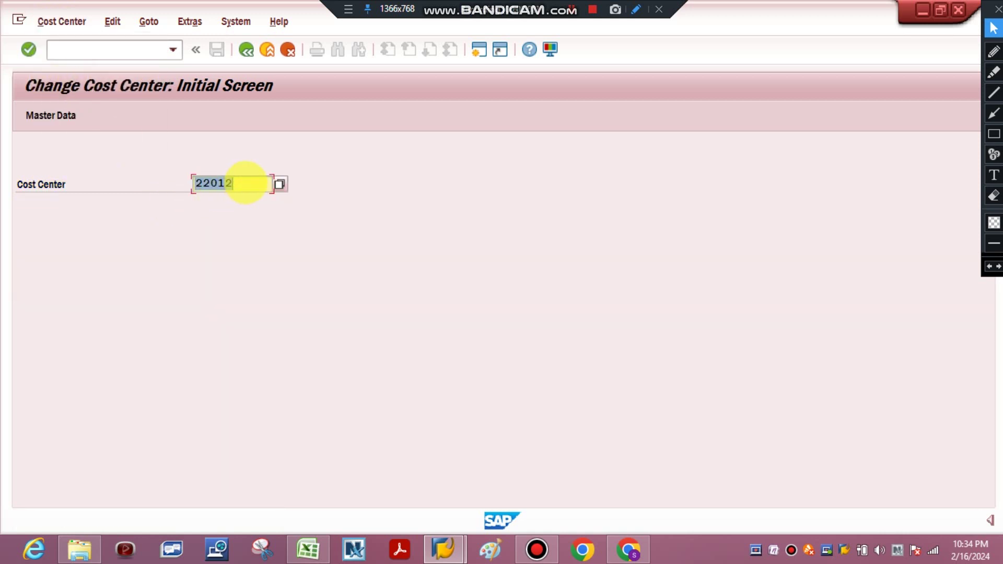
- Try to open cost center 23011 for changing, and return to the Easy Access screen
left_click(245, 183)
key("BackSpace")
key("BackSpace")
key("BackSpace")
key("BackSpace")
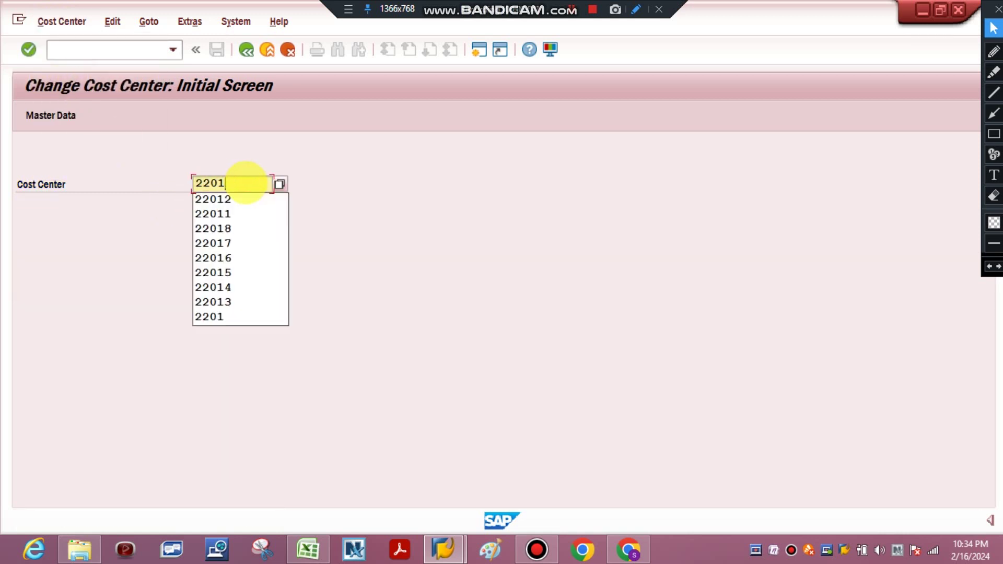
type("3011")
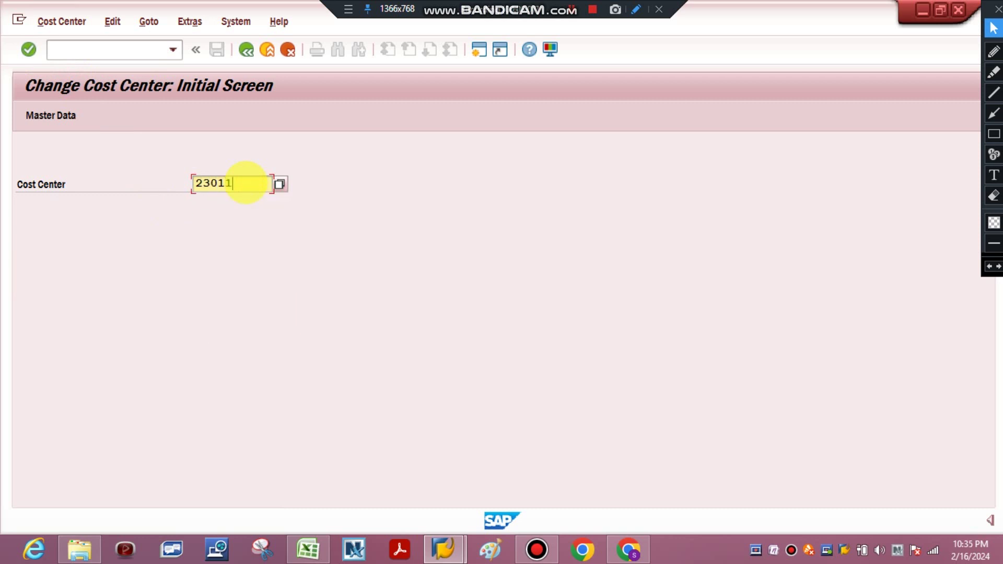
key("Return")
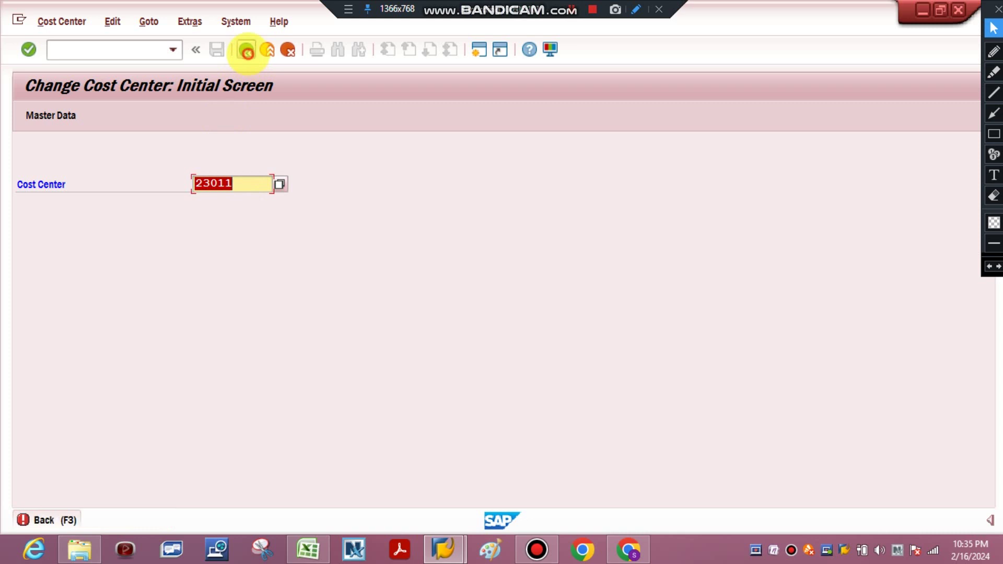
left_click(246, 49)
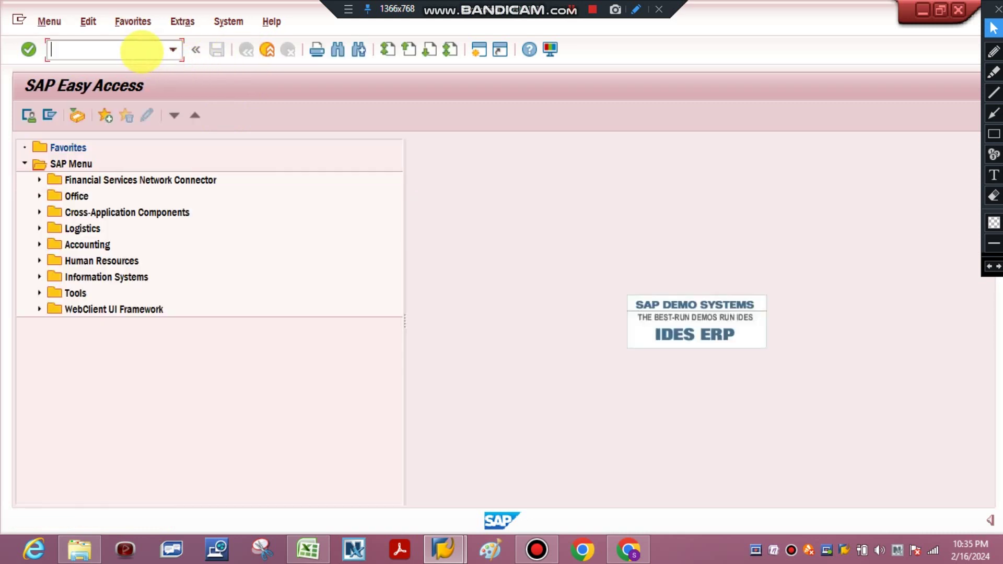
- Run transaction KS01 and open the basic data for new cost center 23011
type("KS0")
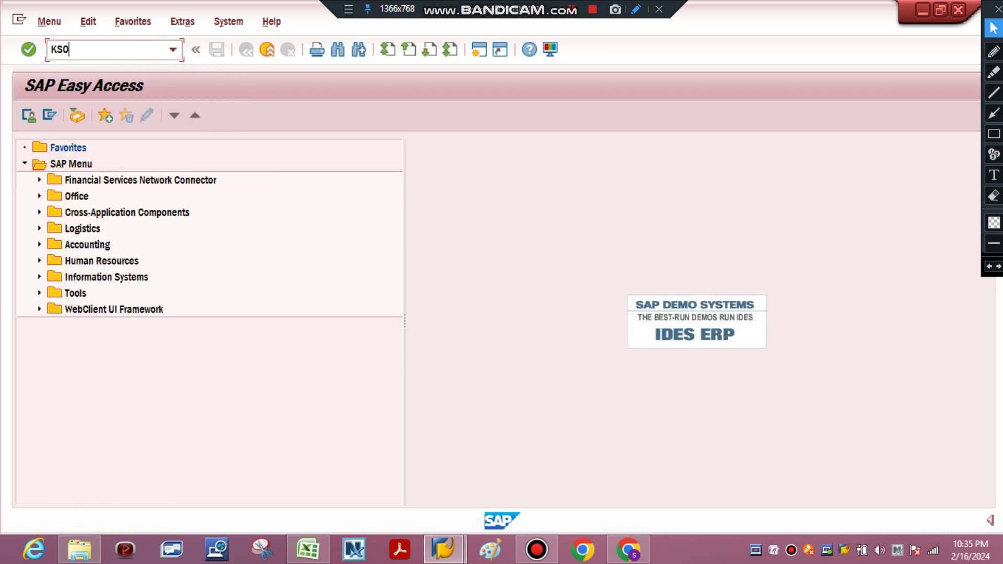
type("1")
key("Return")
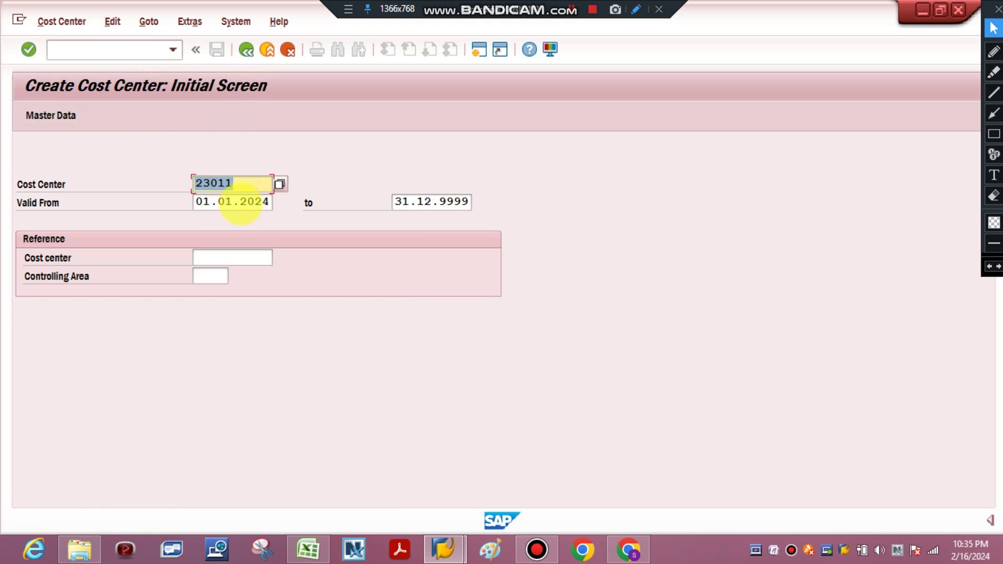
key("Return")
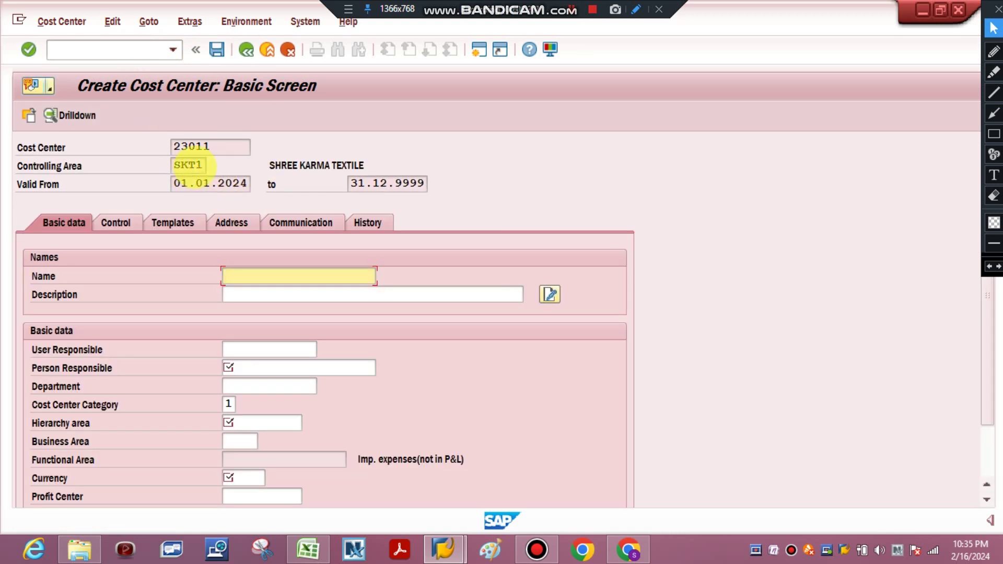
- Name the cost center Mechanical, describe it as Cost Centre for Mechanical Expense, and set the person responsible to Shree Karma textile
left_click(282, 277)
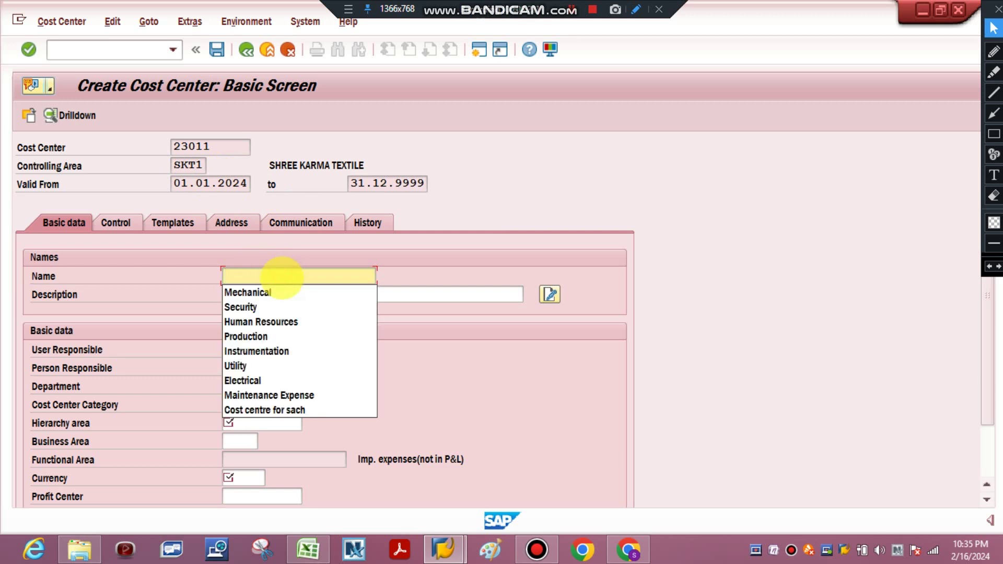
left_click(268, 293)
left_click(269, 294)
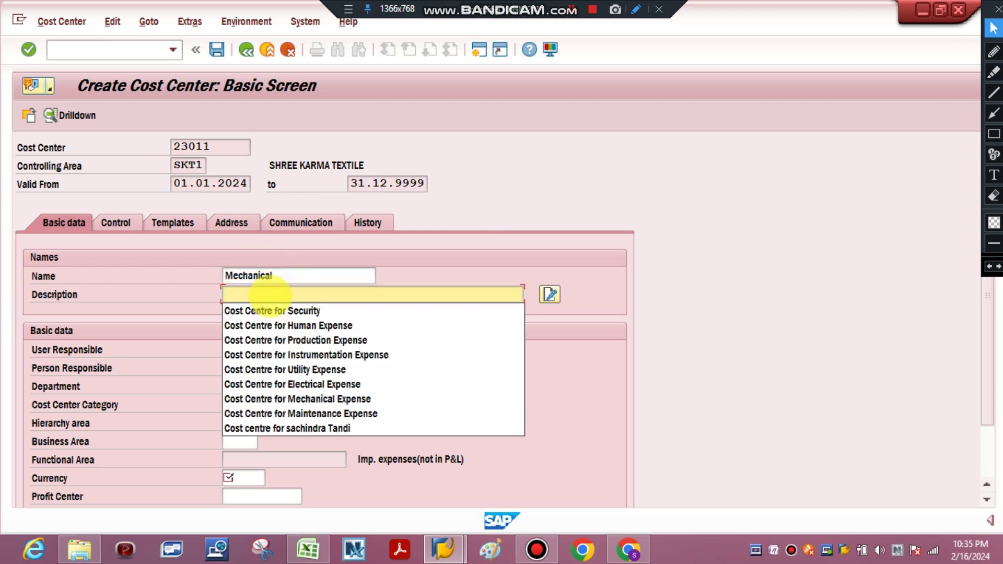
left_click(283, 398)
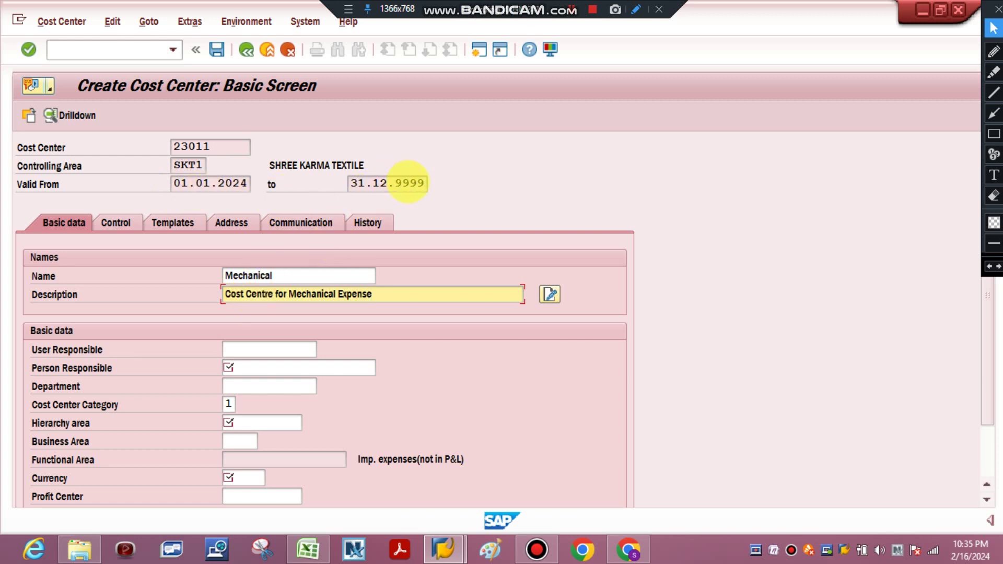
left_click(239, 364)
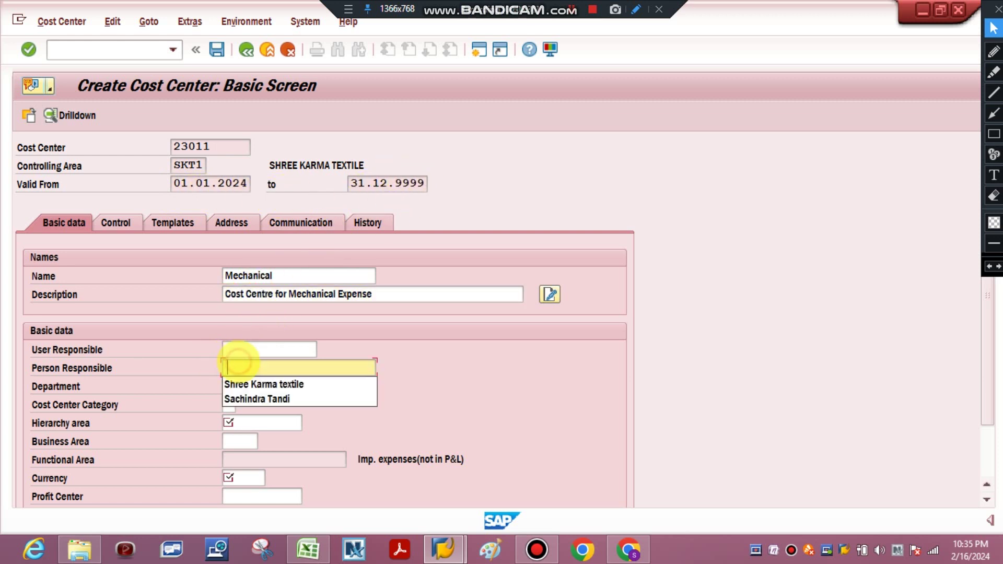
left_click(245, 384)
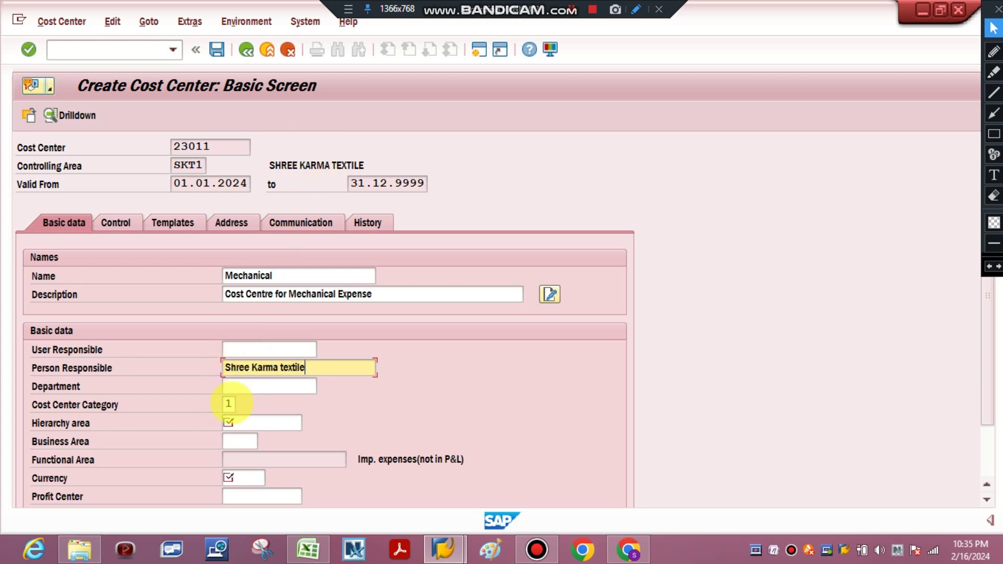
- Set the cost center category to 1 (Production), the hierarchy area to SKT1 and the business area to 2201
left_click(230, 403)
left_click(243, 404)
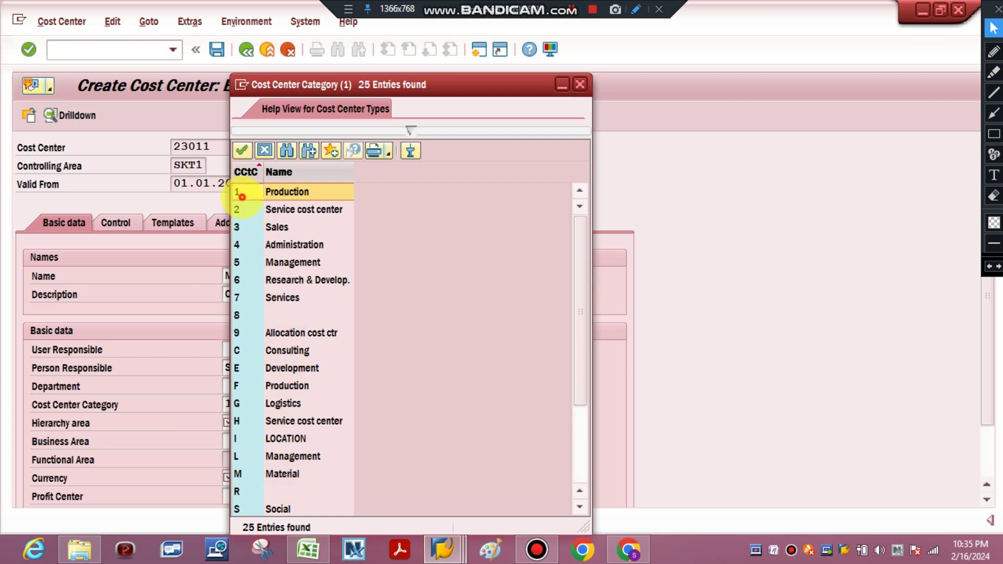
double_click(239, 193)
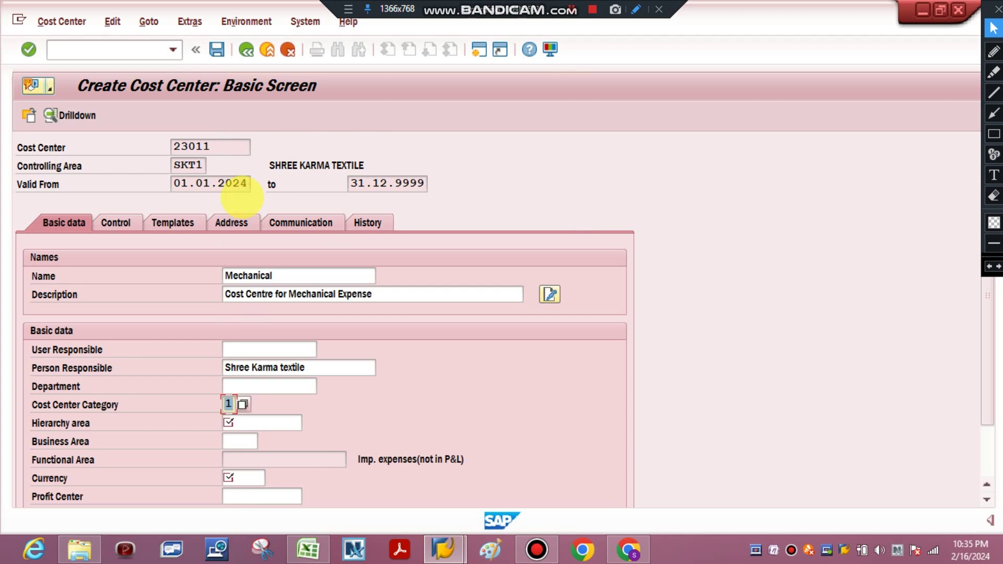
left_click(228, 422)
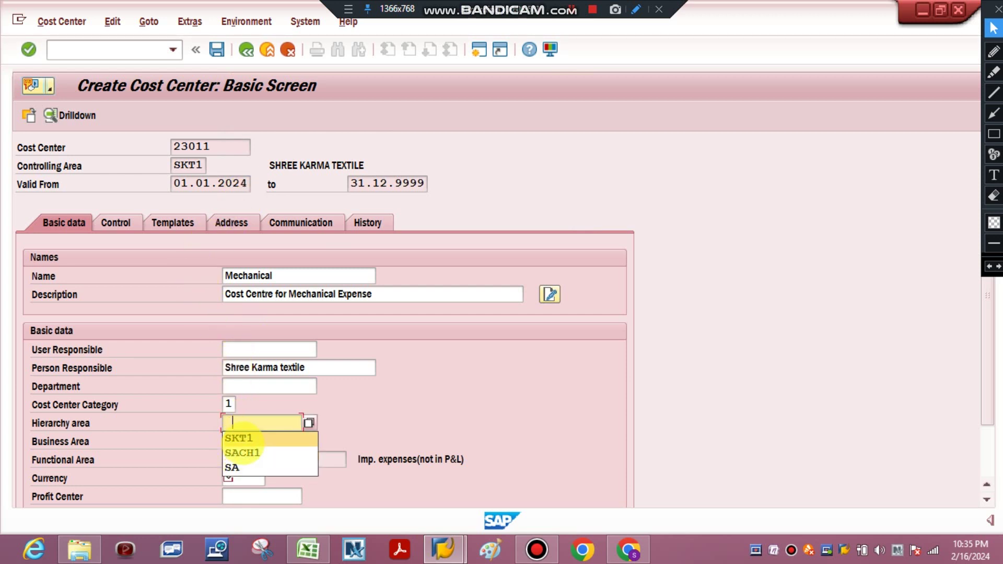
left_click(242, 441)
left_click(240, 441)
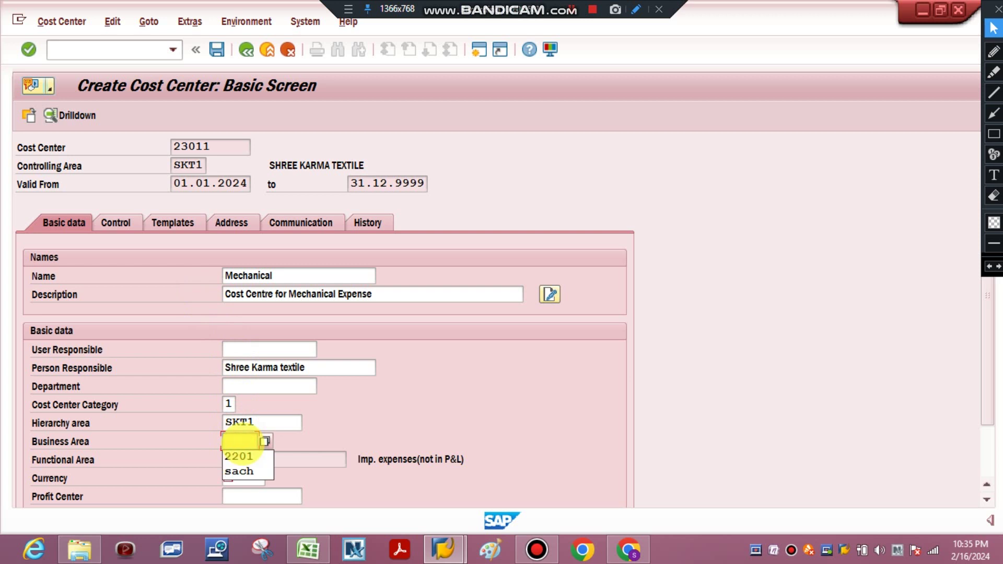
left_click(241, 455)
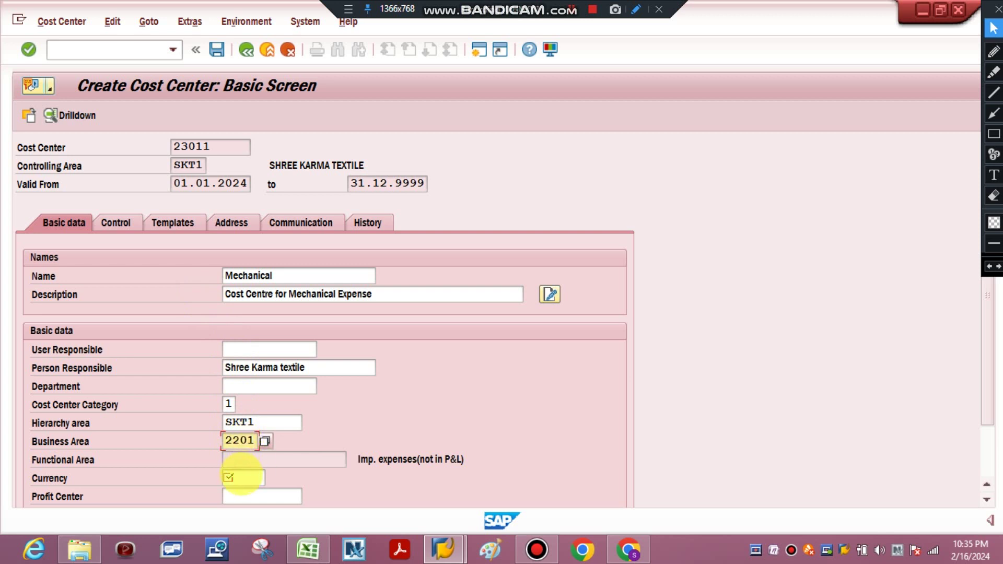
- Set the currency to INR and the profit center to 2201, and save cost center 23011
left_click(239, 477)
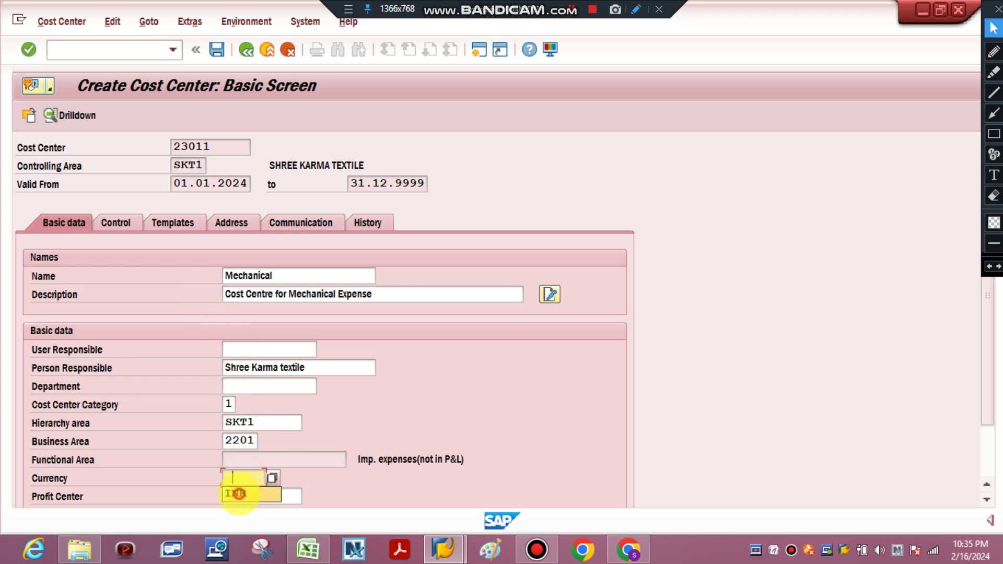
left_click(236, 493)
left_click(239, 495)
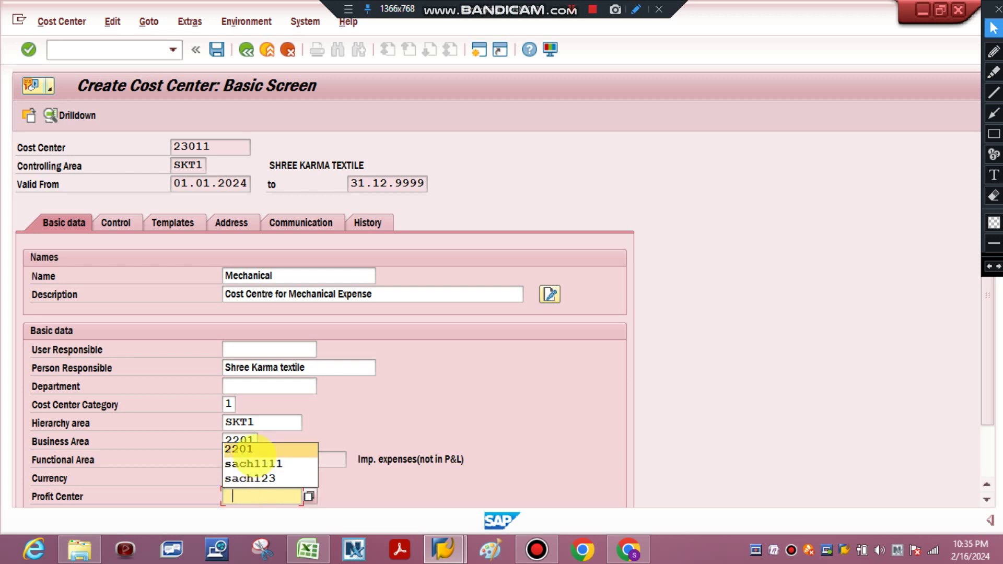
left_click(248, 449)
key("Return")
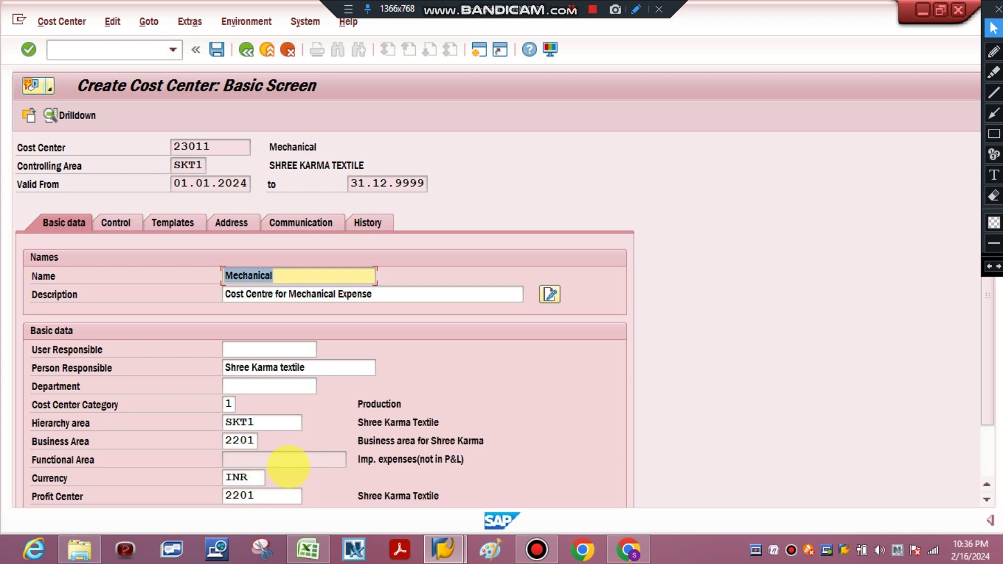
left_click(217, 49)
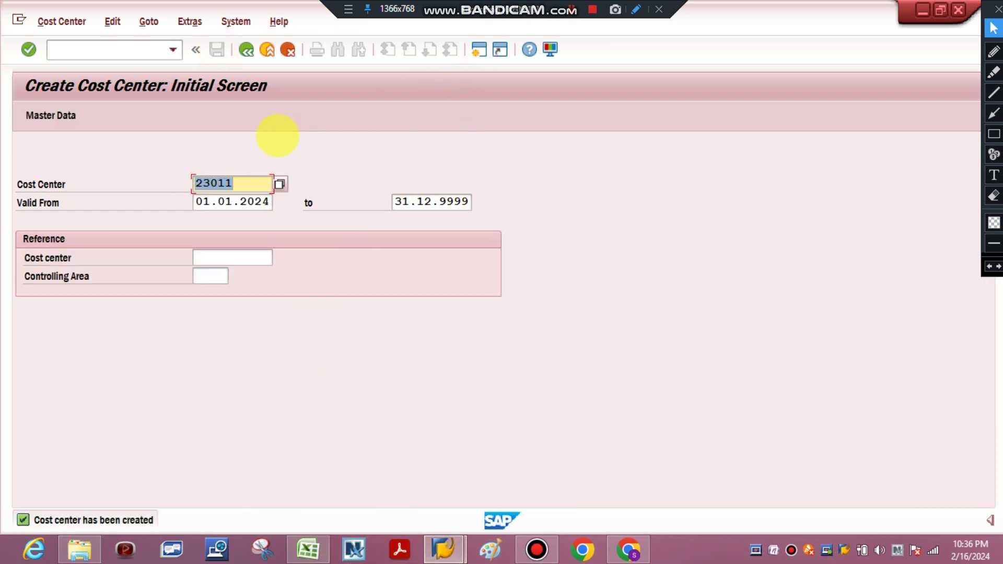
- Run transaction KS02 in a new session, check the basic data of cost center 23011, and return to the initial screen
left_click(480, 48)
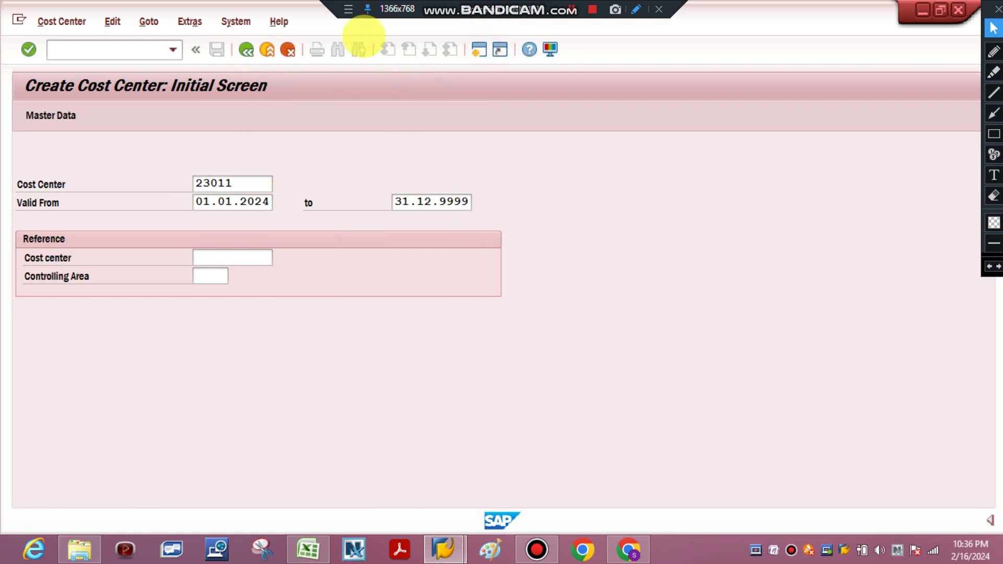
type("KS02")
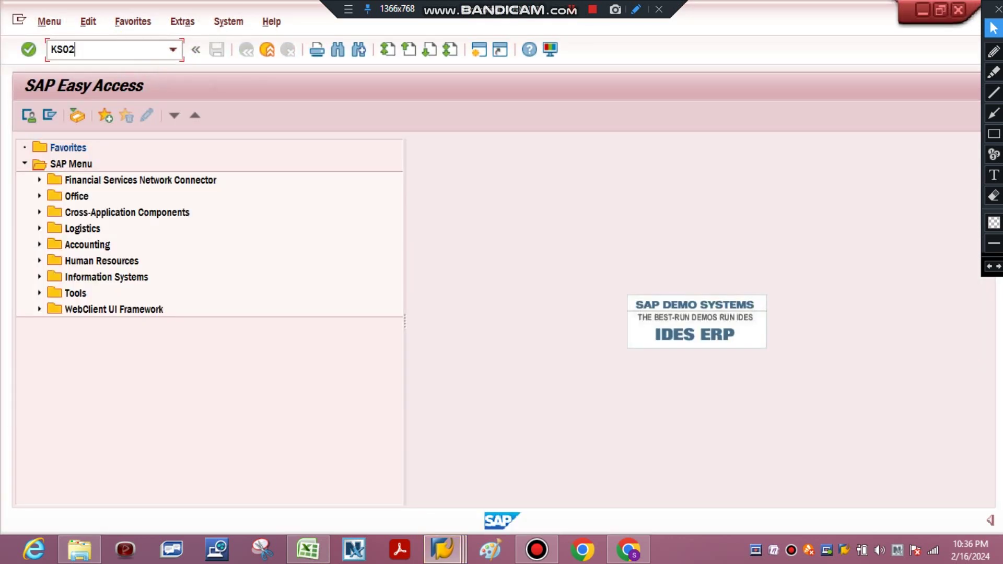
key("Return")
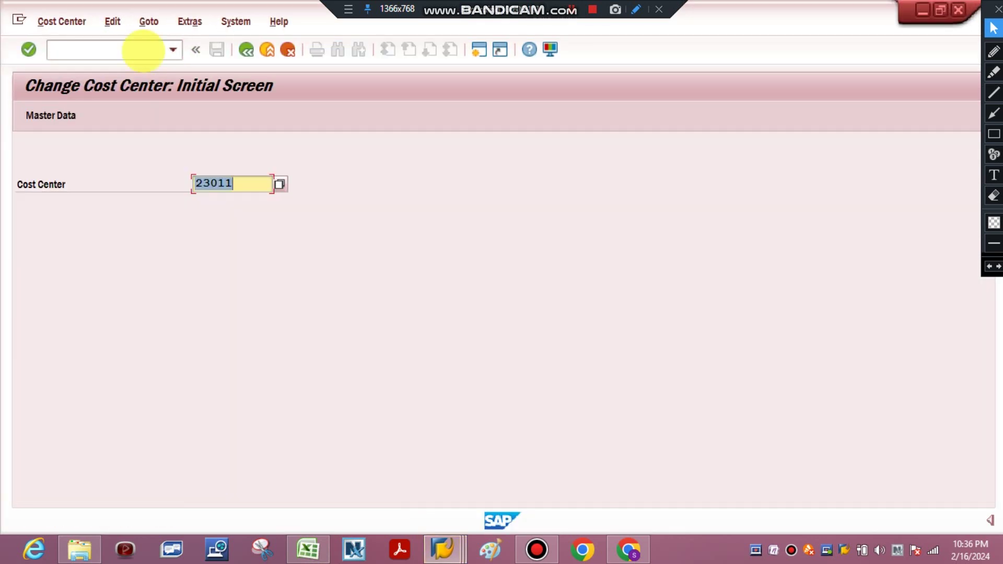
key("Return")
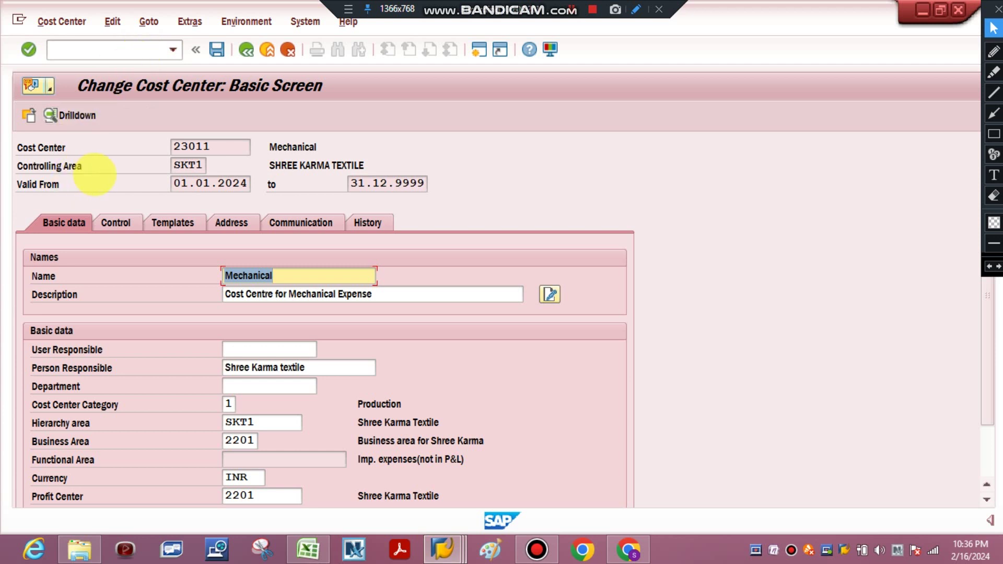
left_click(181, 165)
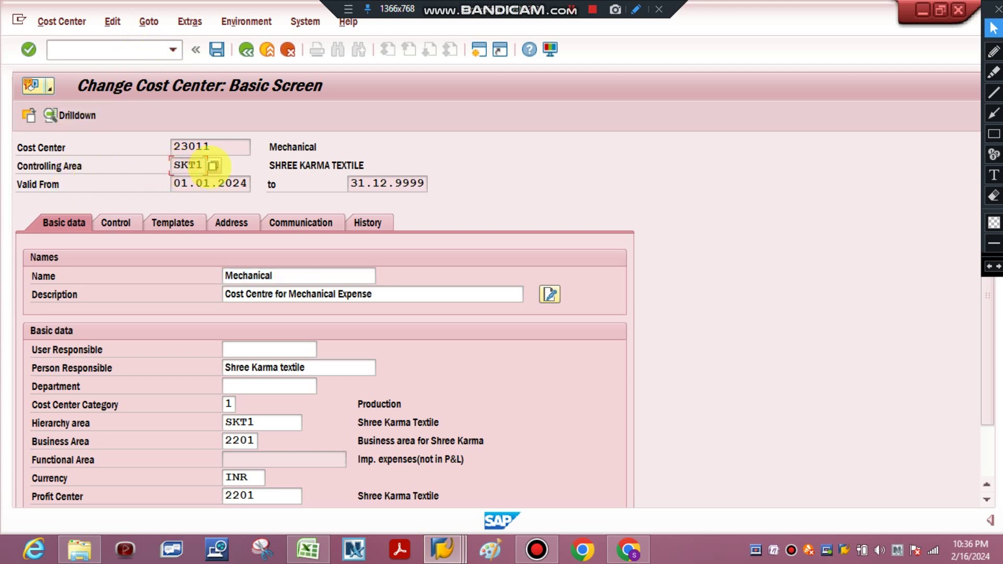
left_click(246, 49)
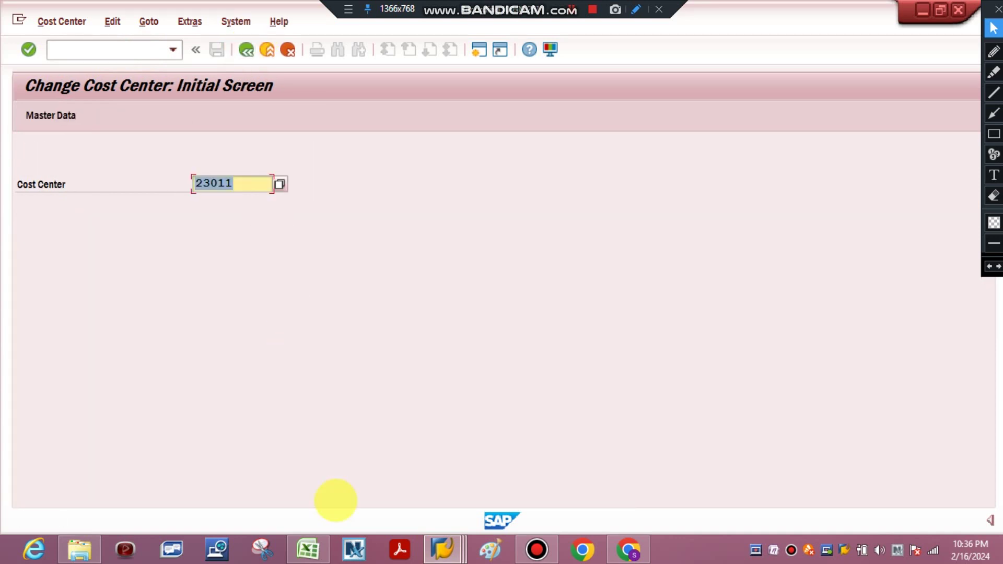
- Switch to the Excel project sheet and enter 23011-MECHANICAL in the For Viewers cell of the KS01 row
left_click(306, 548)
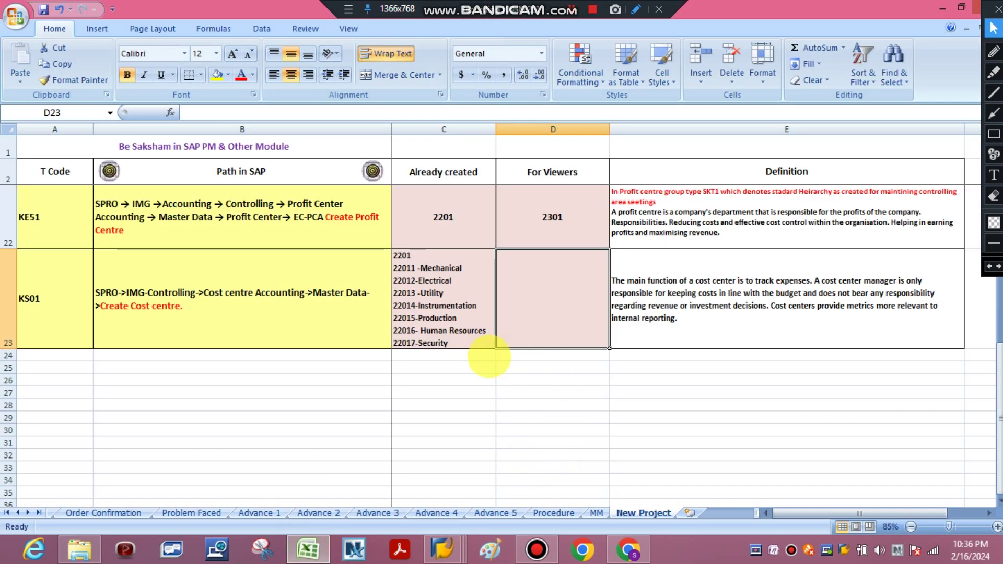
double_click(532, 258)
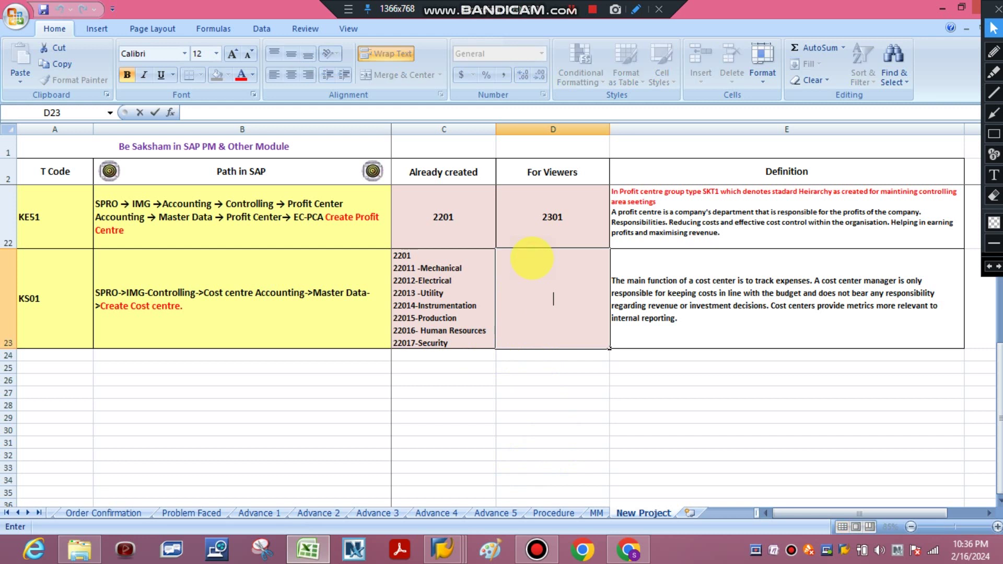
type("23011=")
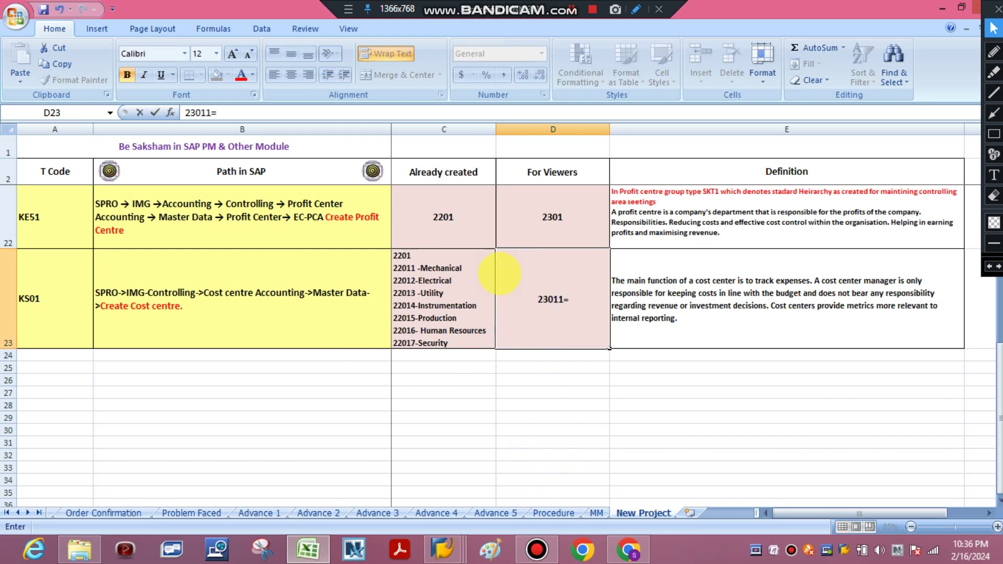
key("BackSpace")
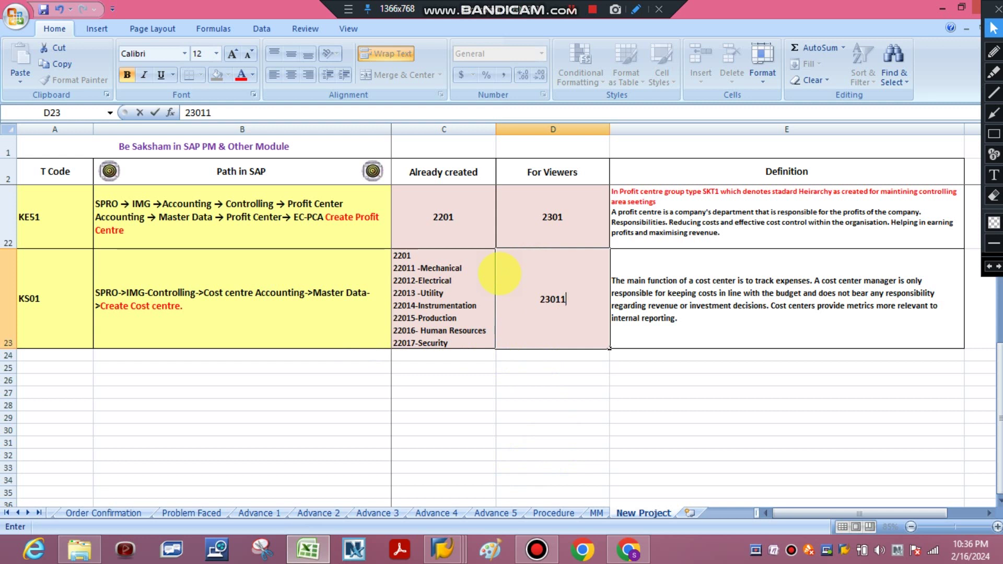
type("-MECH")
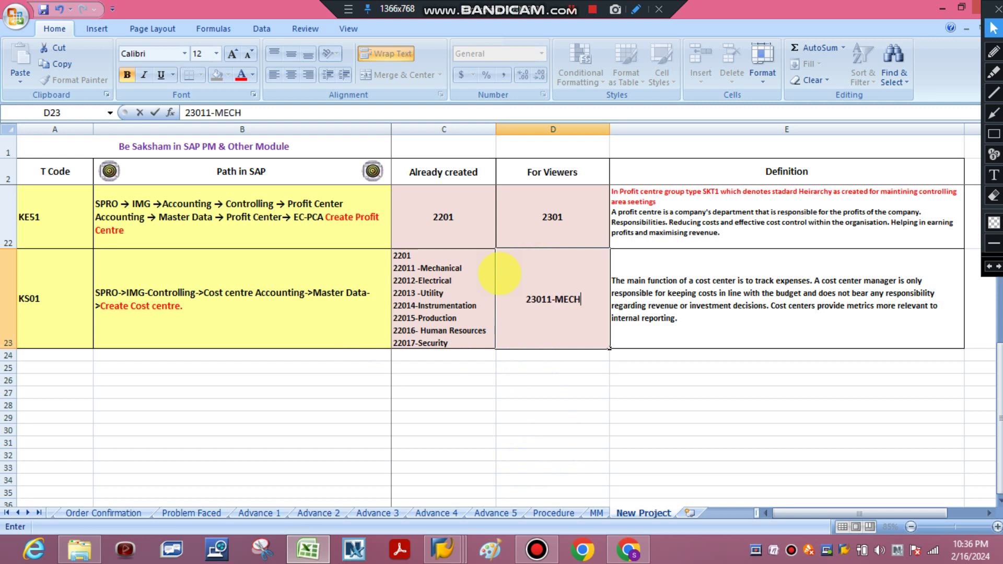
type("ANICAL")
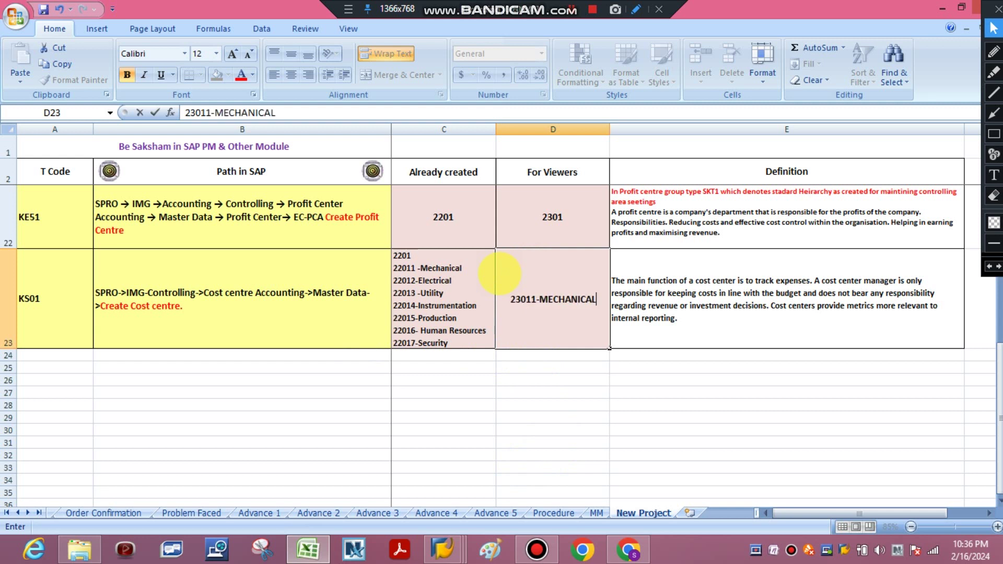